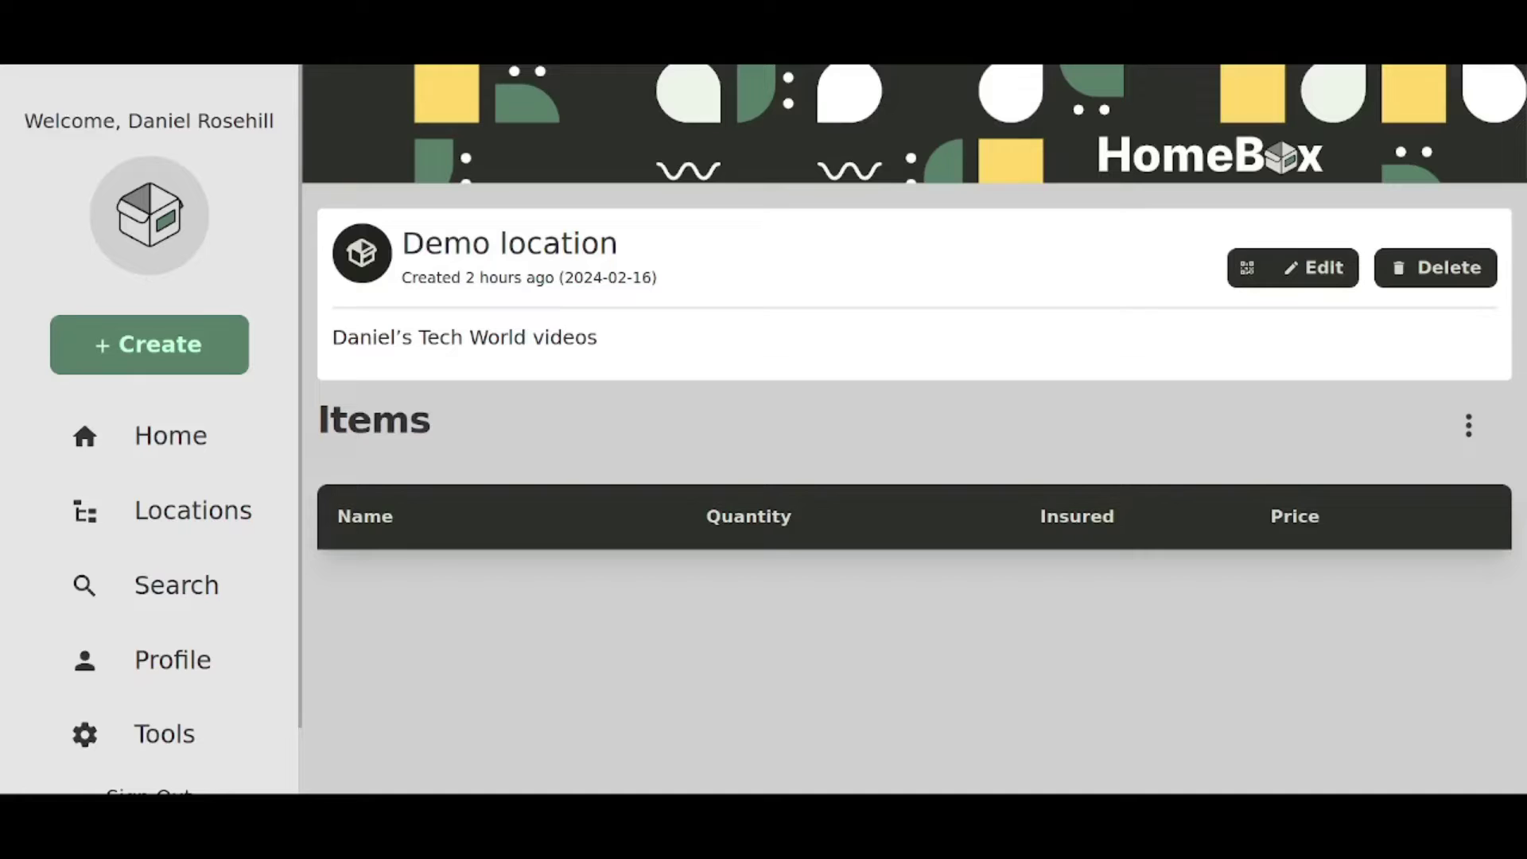
Step: Create an item named SodaStream with parent location Demo and an empty description
left_click_drag(1512, 318, 789, 120)
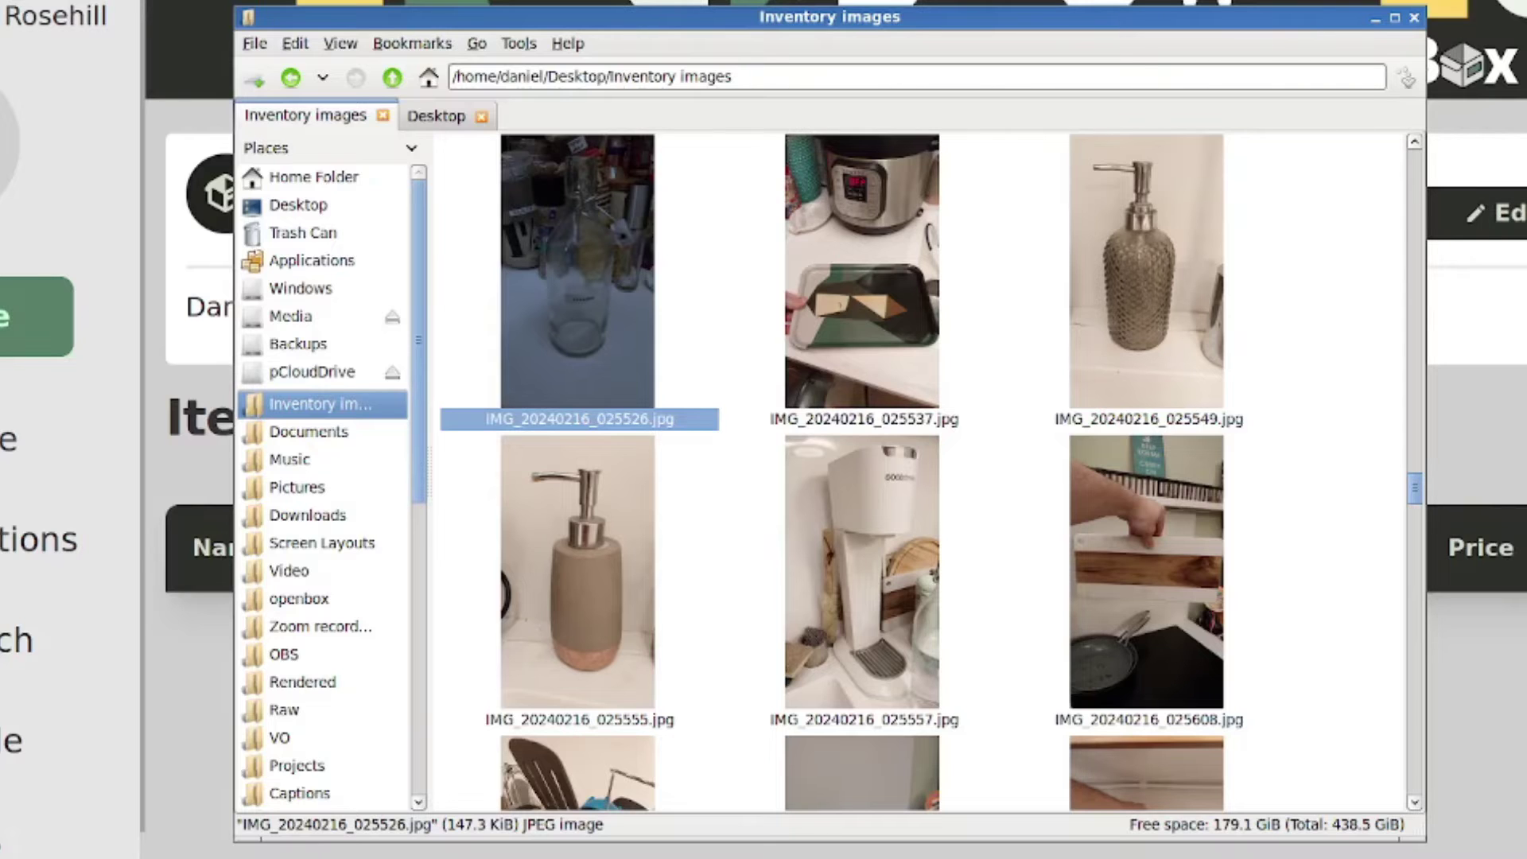
key("alt+Tab")
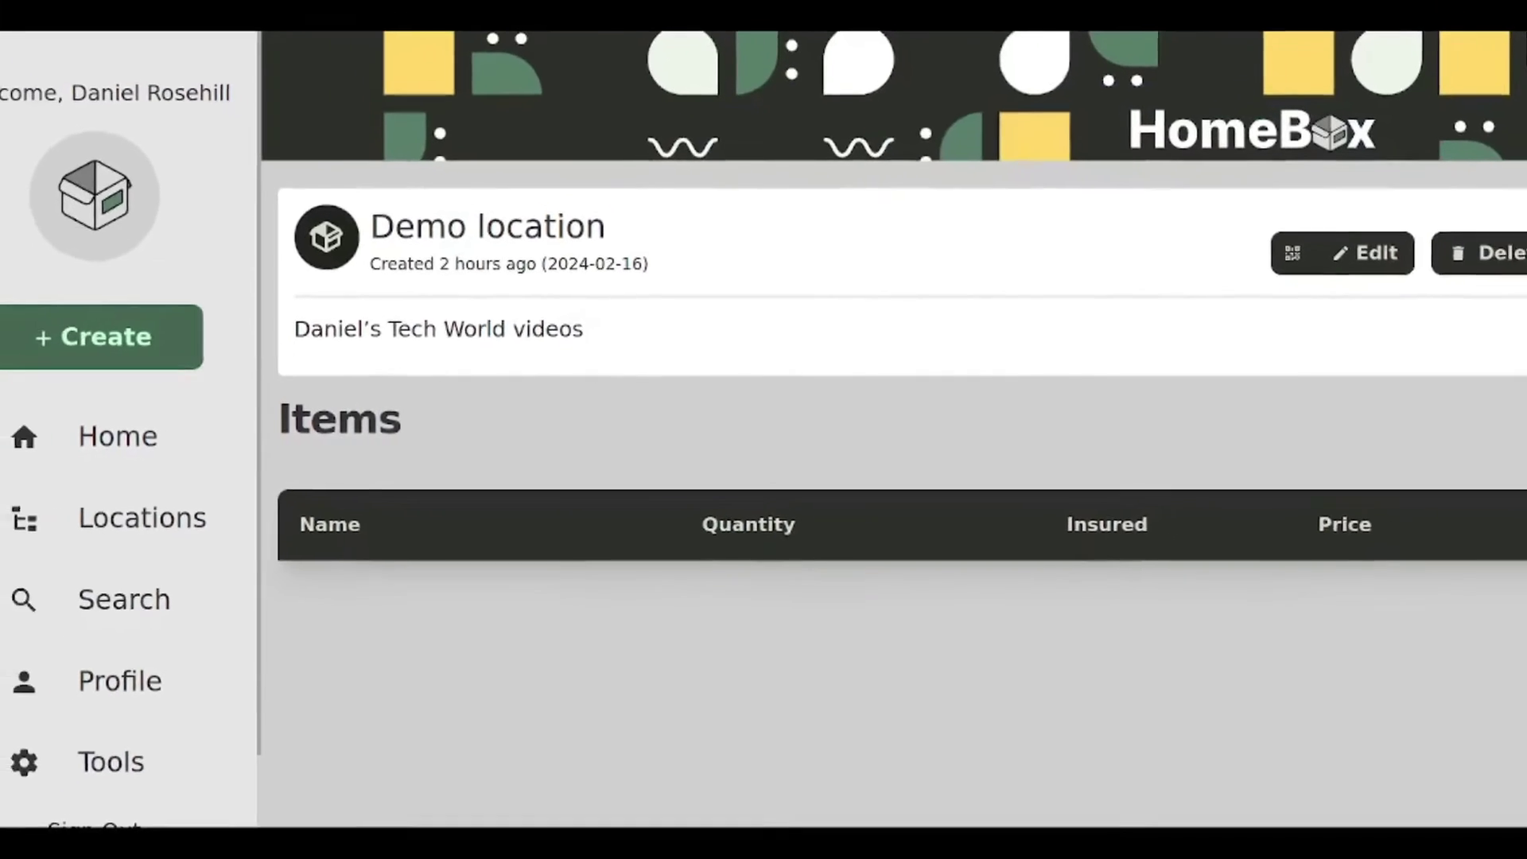
left_click(94, 337)
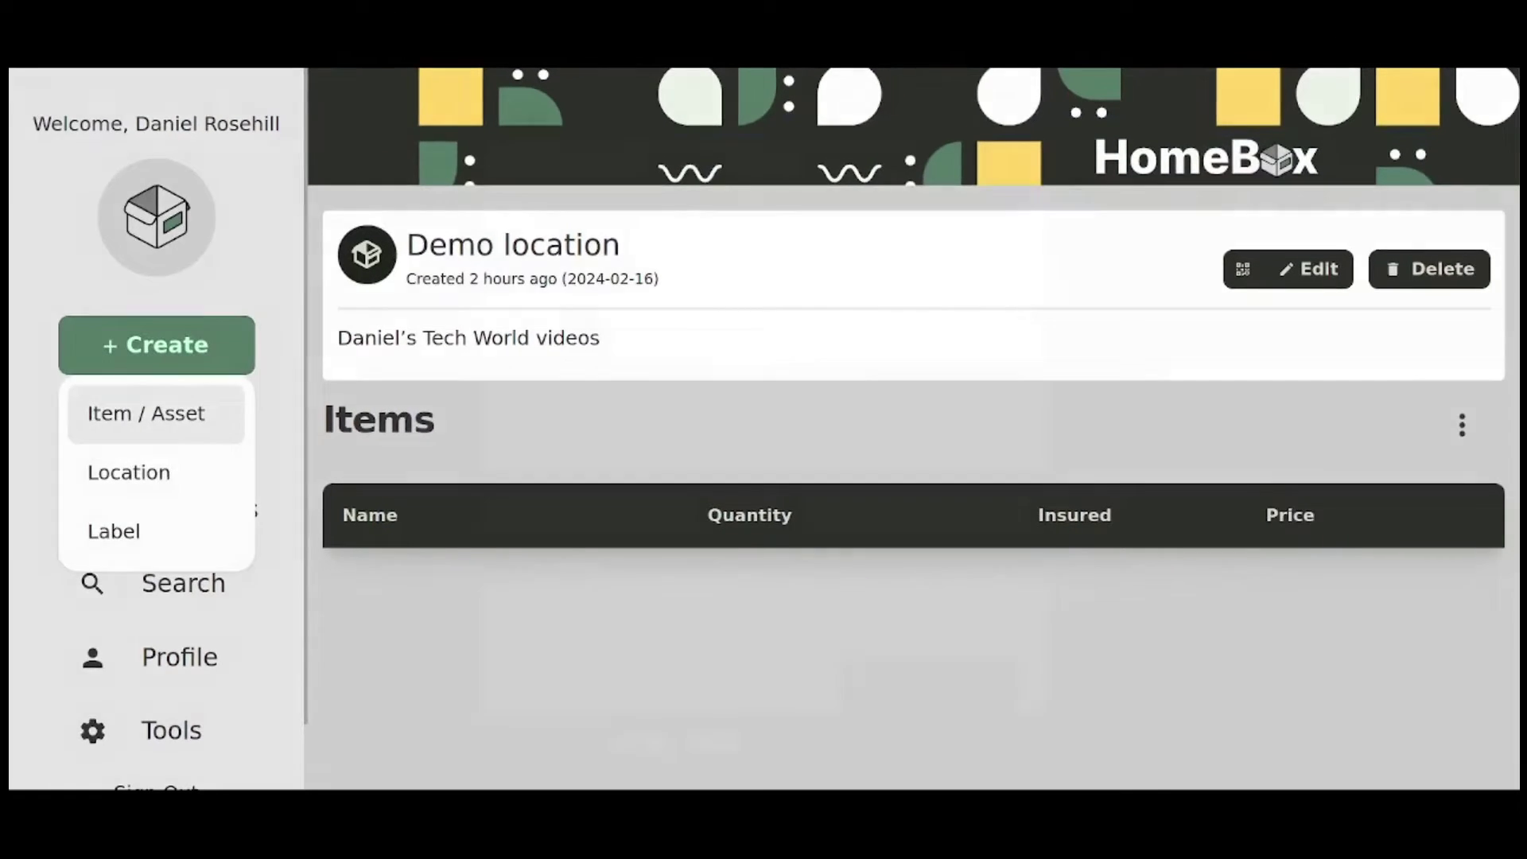
left_click(156, 414)
left_click(623, 350)
left_click(557, 469)
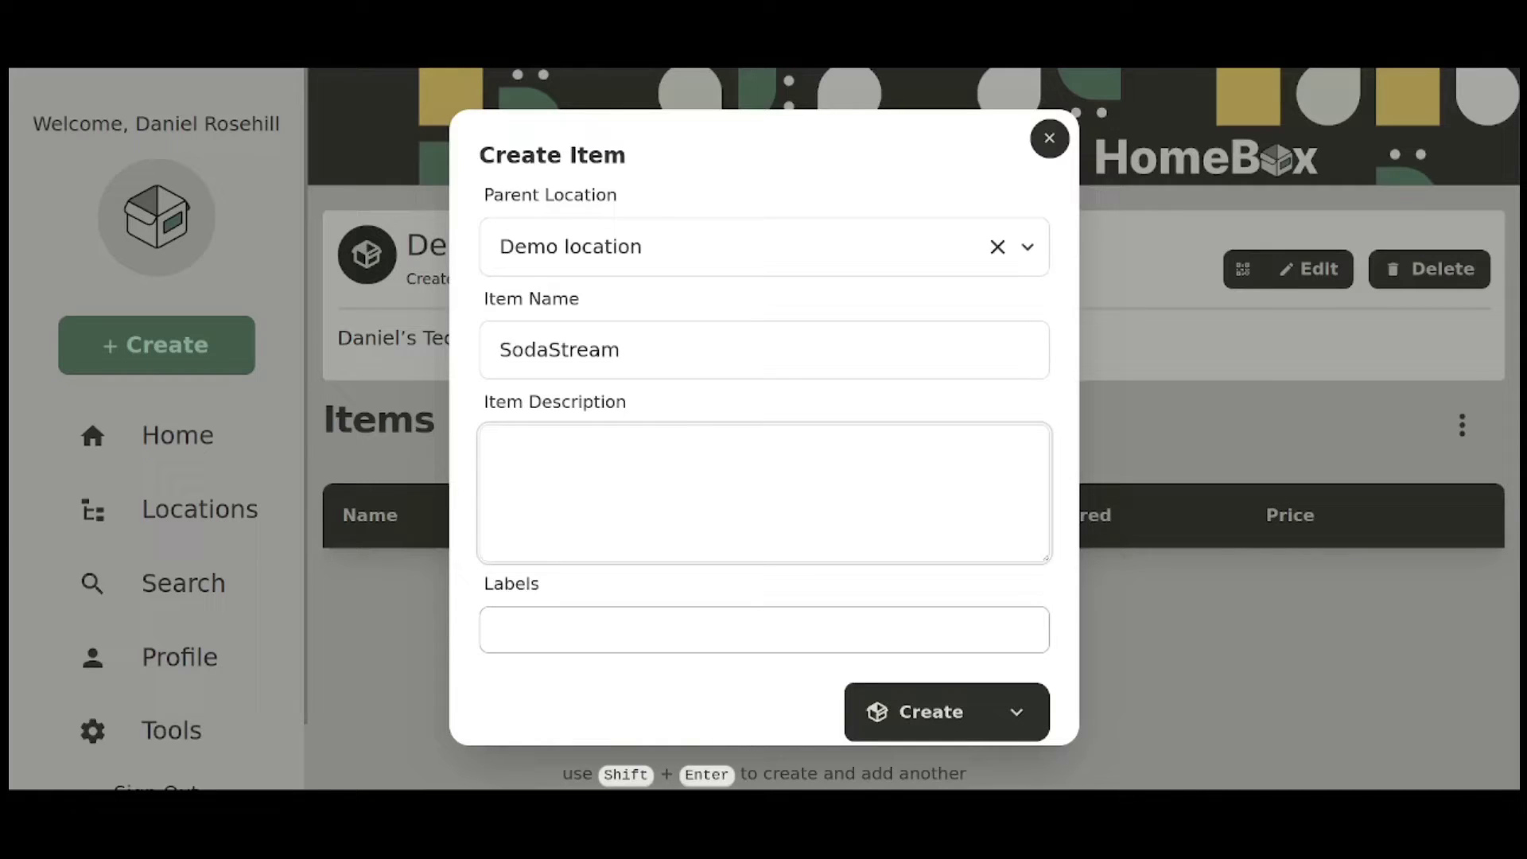
left_click(878, 712)
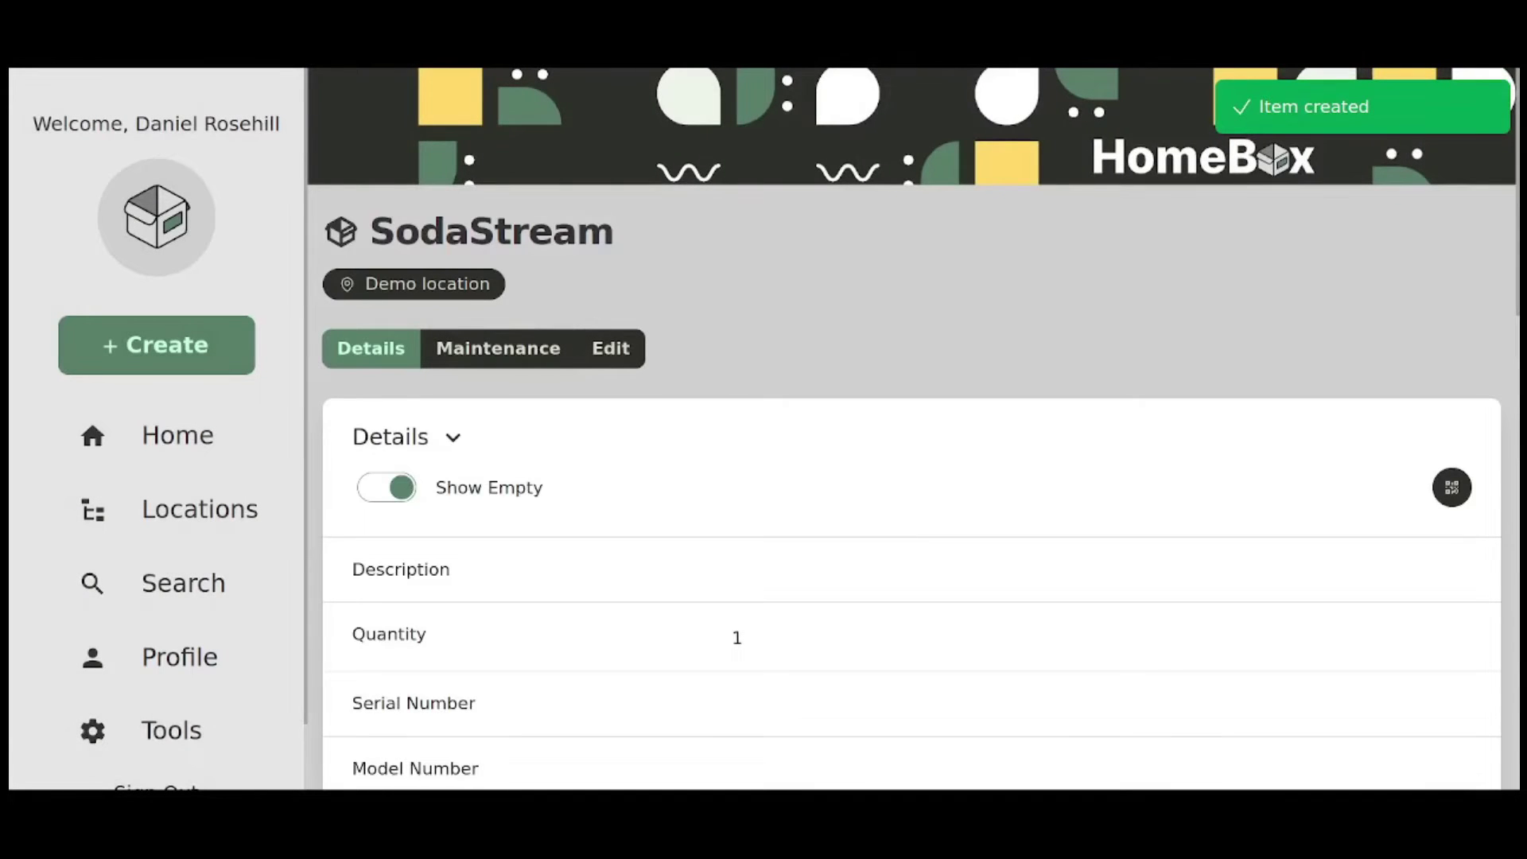
Step: Check SodaStream's asset ID 000-253 and open the item's edit form
scroll(912, 427, "down", 6)
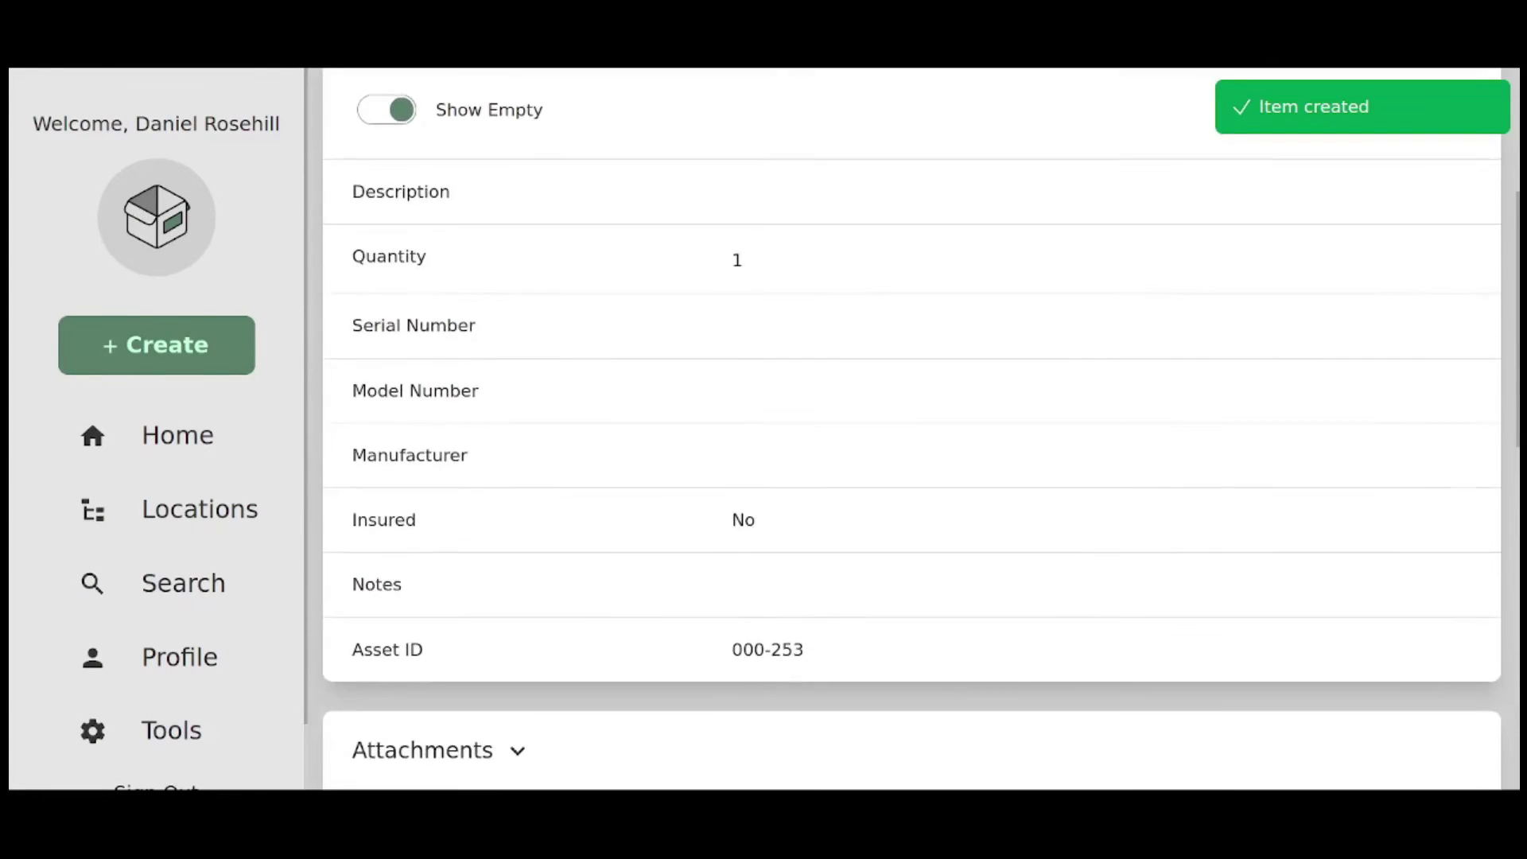
left_click_drag(732, 555, 805, 556)
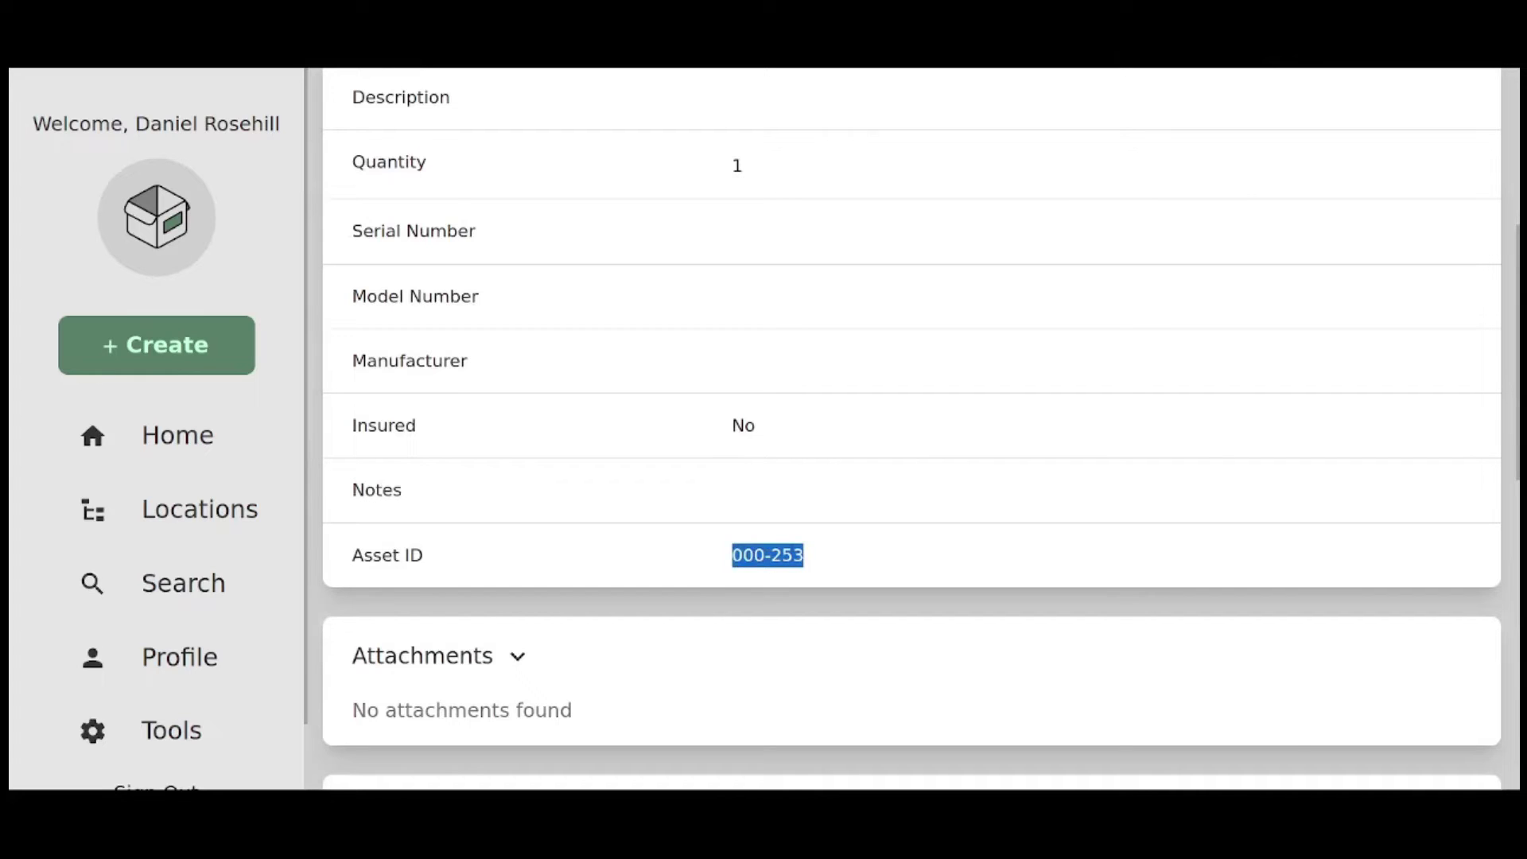
scroll(912, 427, "up", 5)
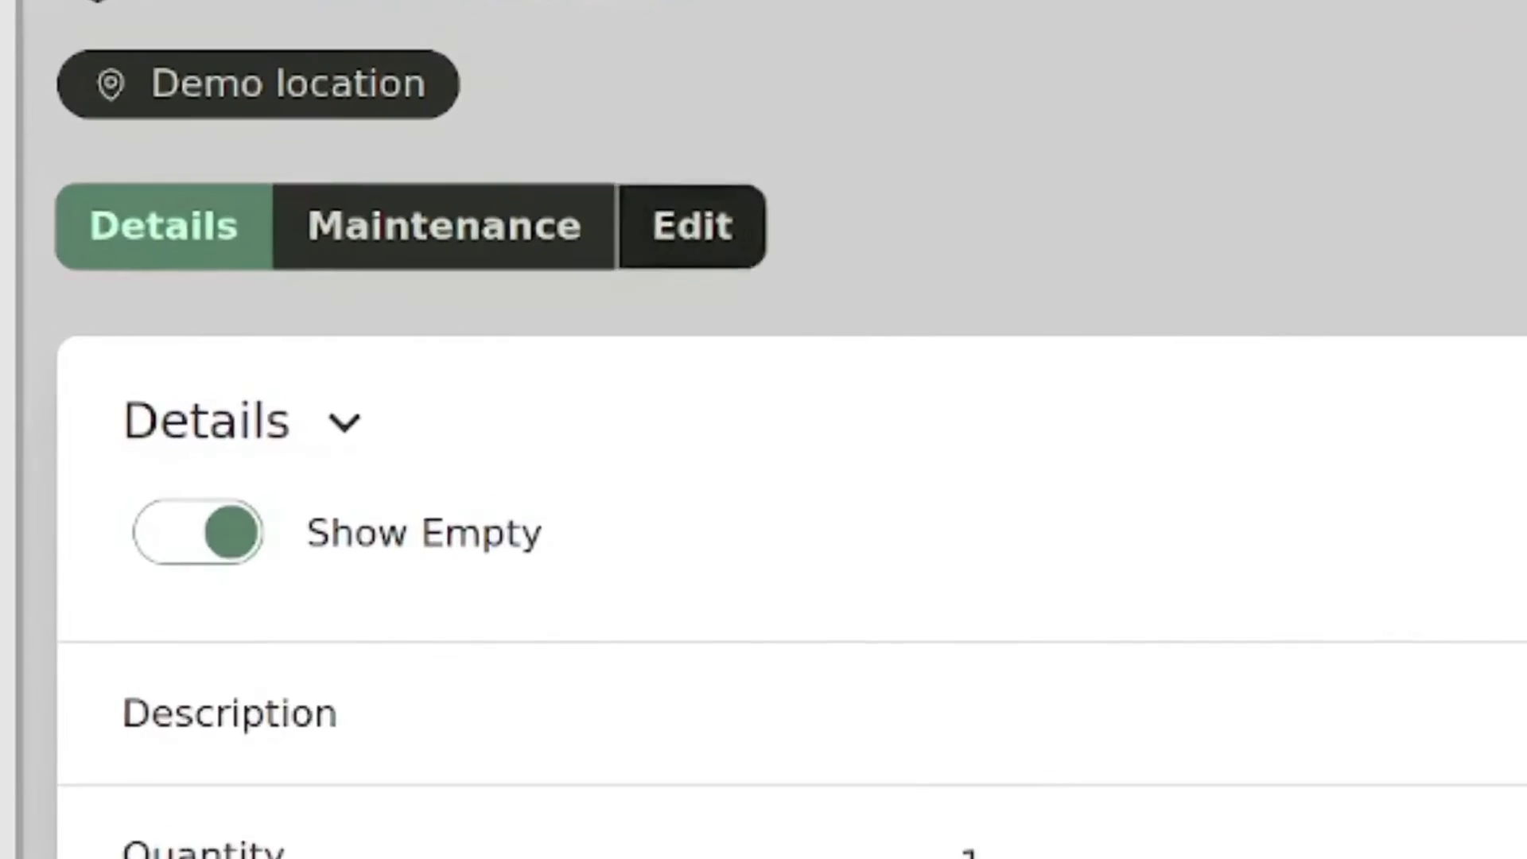
left_click(611, 255)
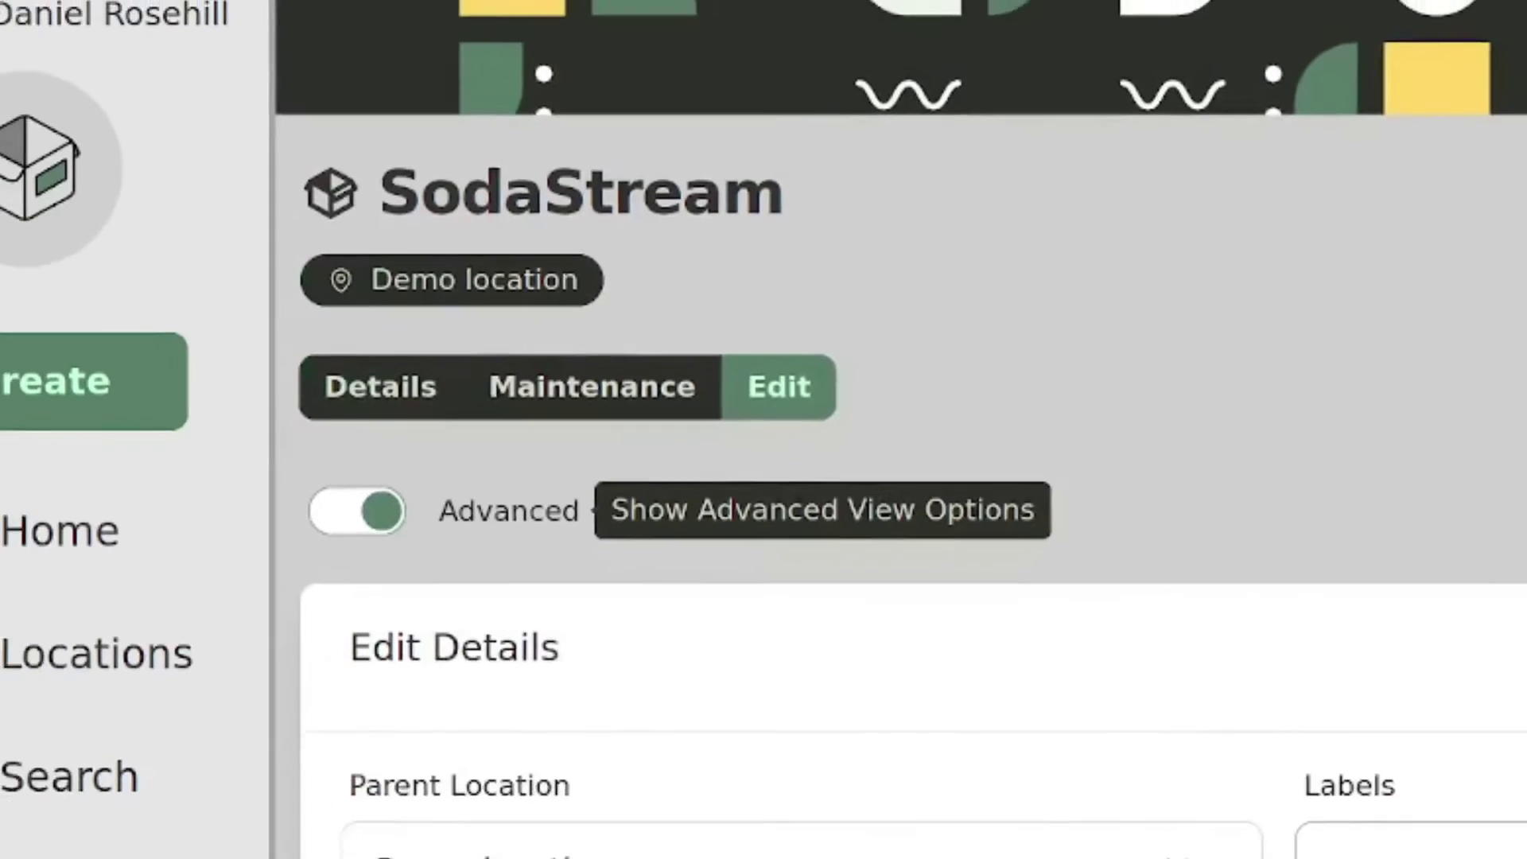
Step: Toggle the Advanced fields off and back on, then scroll down to Attachments
left_click(207, 569)
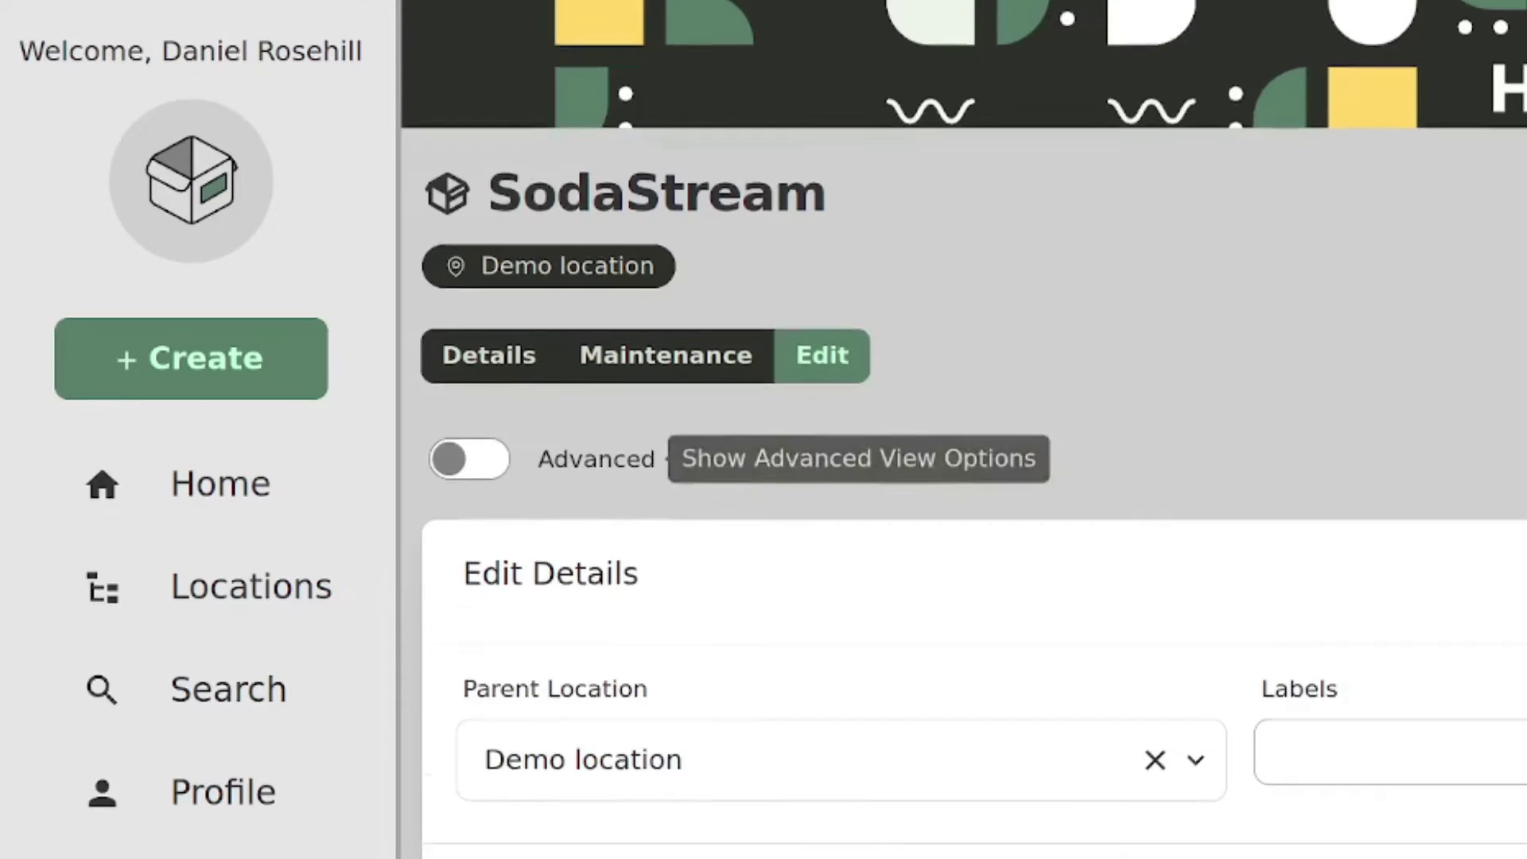
scroll(478, 467, "down", 15)
scroll(974, 430, "down", 3)
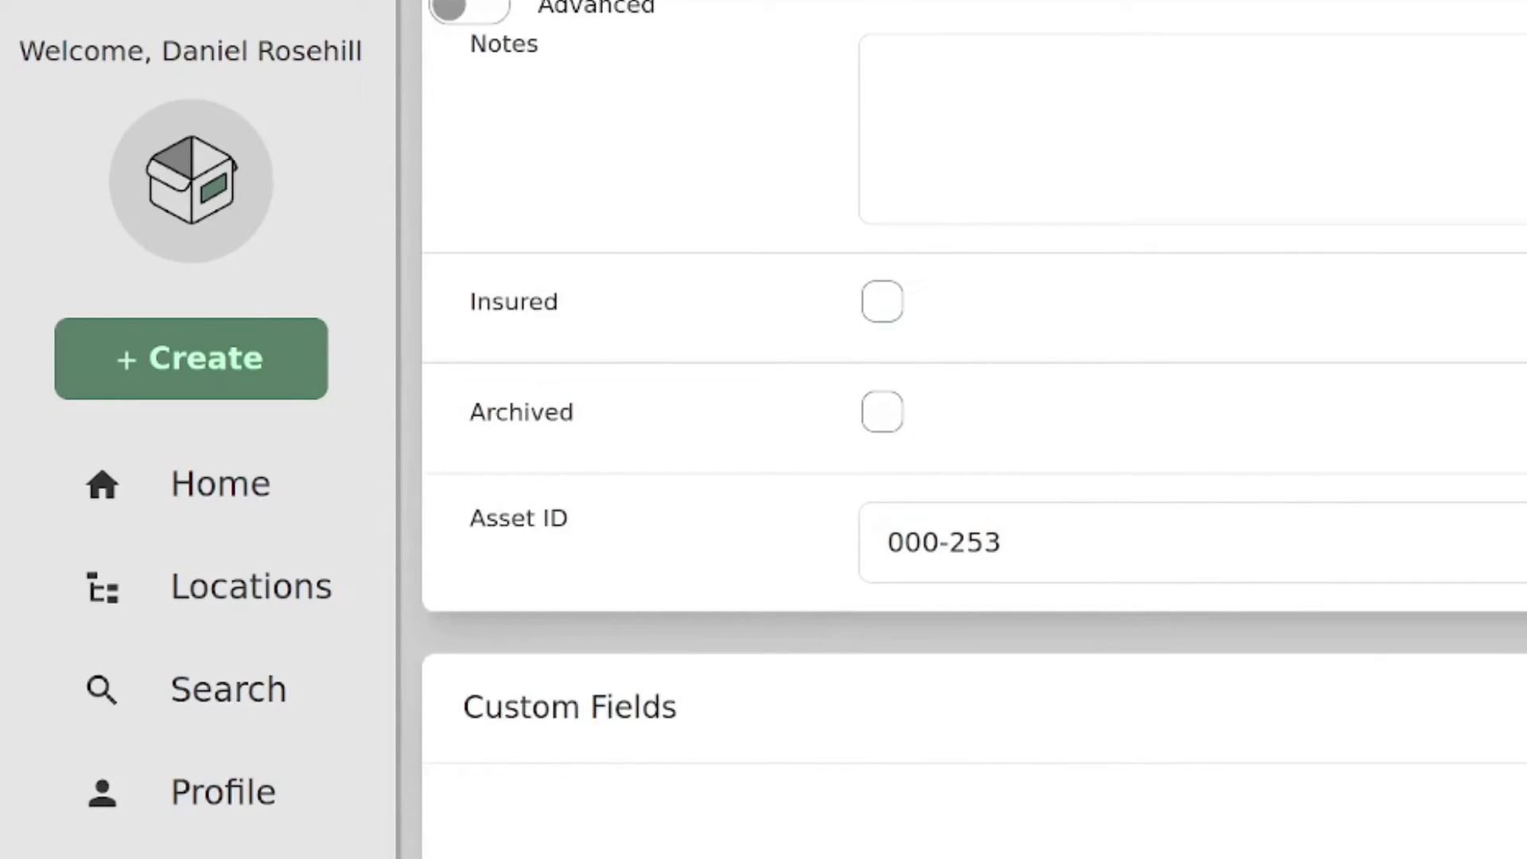
scroll(974, 429, "up", 15)
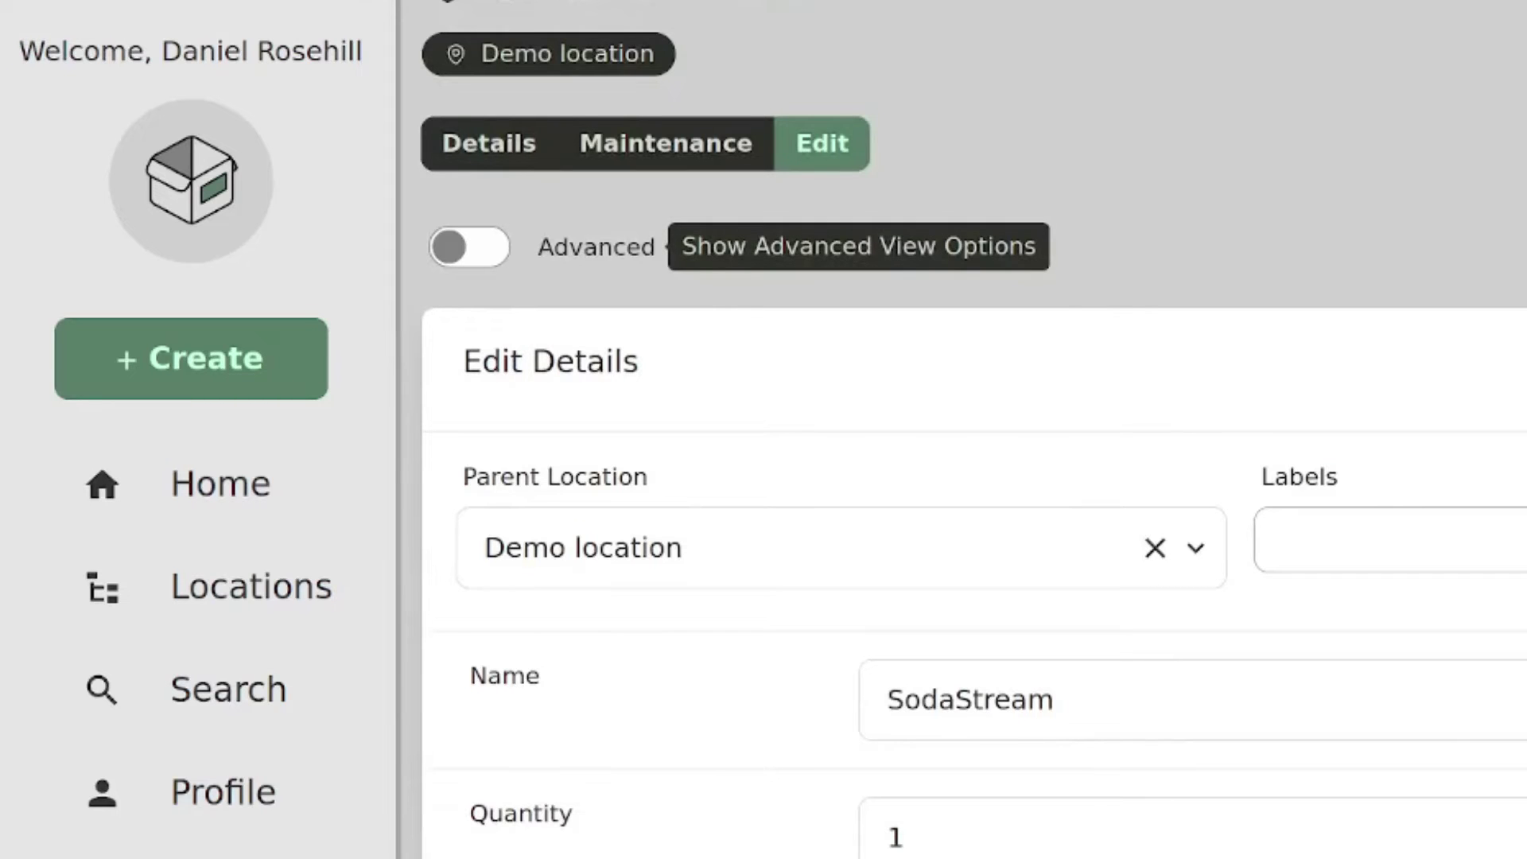
left_click(469, 247)
scroll(974, 430, "down", 10)
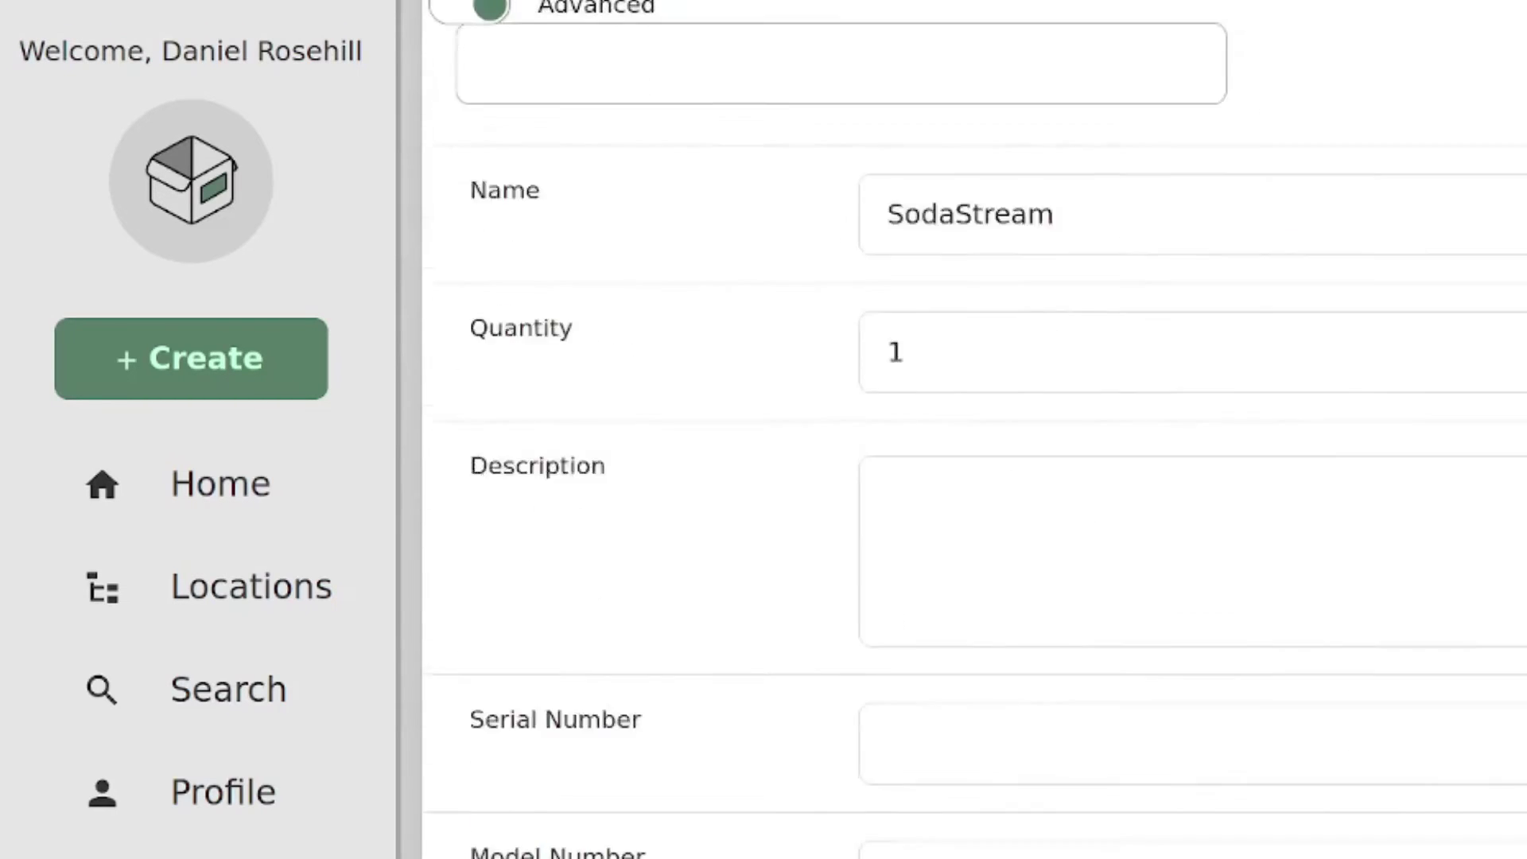
scroll(975, 429, "down", 10)
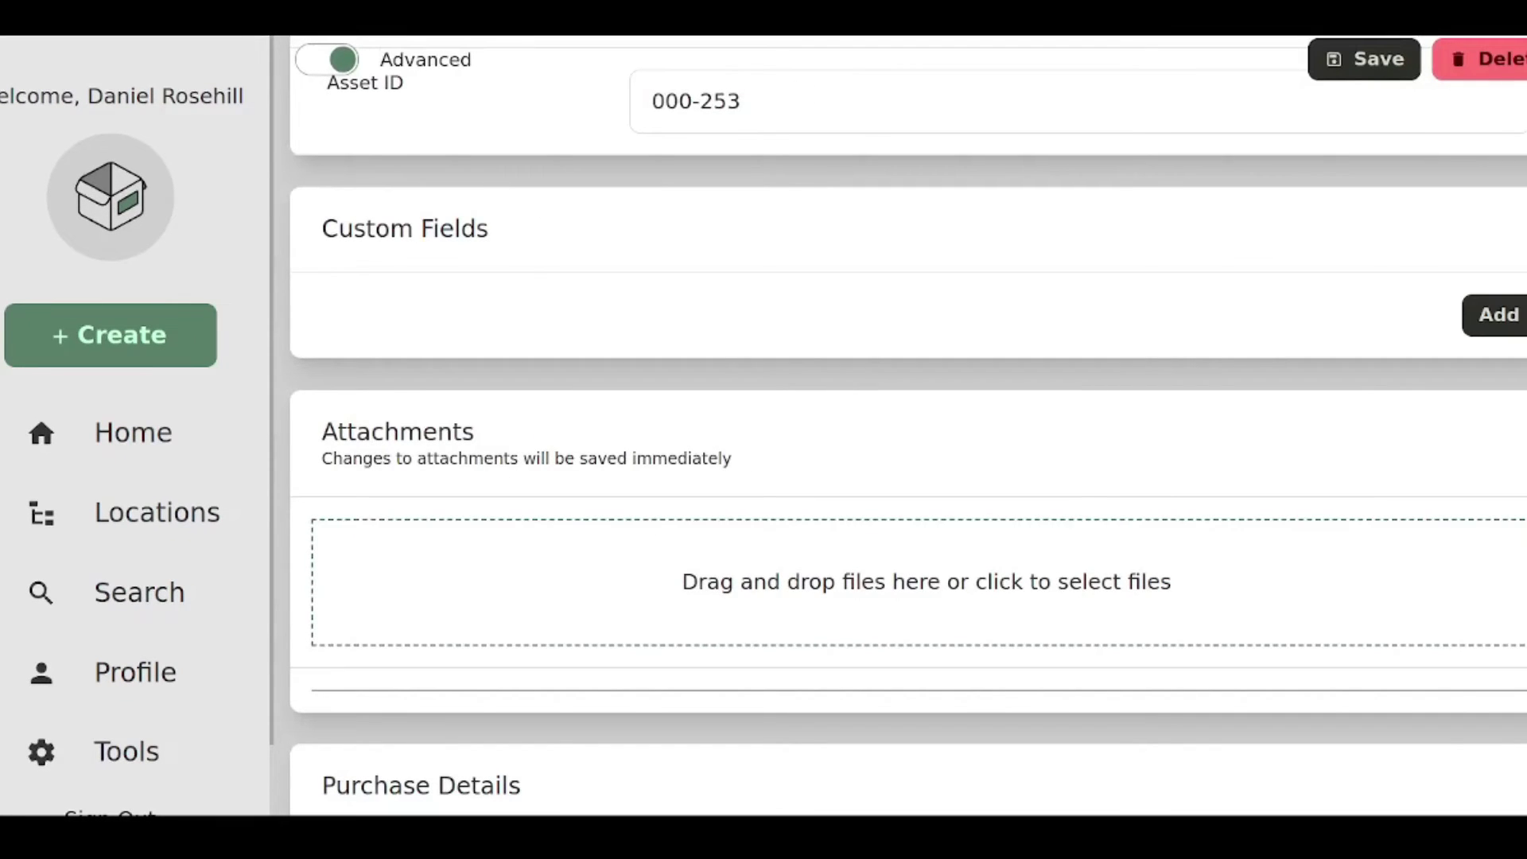
Step: Drag IMG_20240216_025557.jpg from the file manager onto the Photo drop zone
left_click_drag(1526, 24, 1016, 4)
left_click(1196, 382)
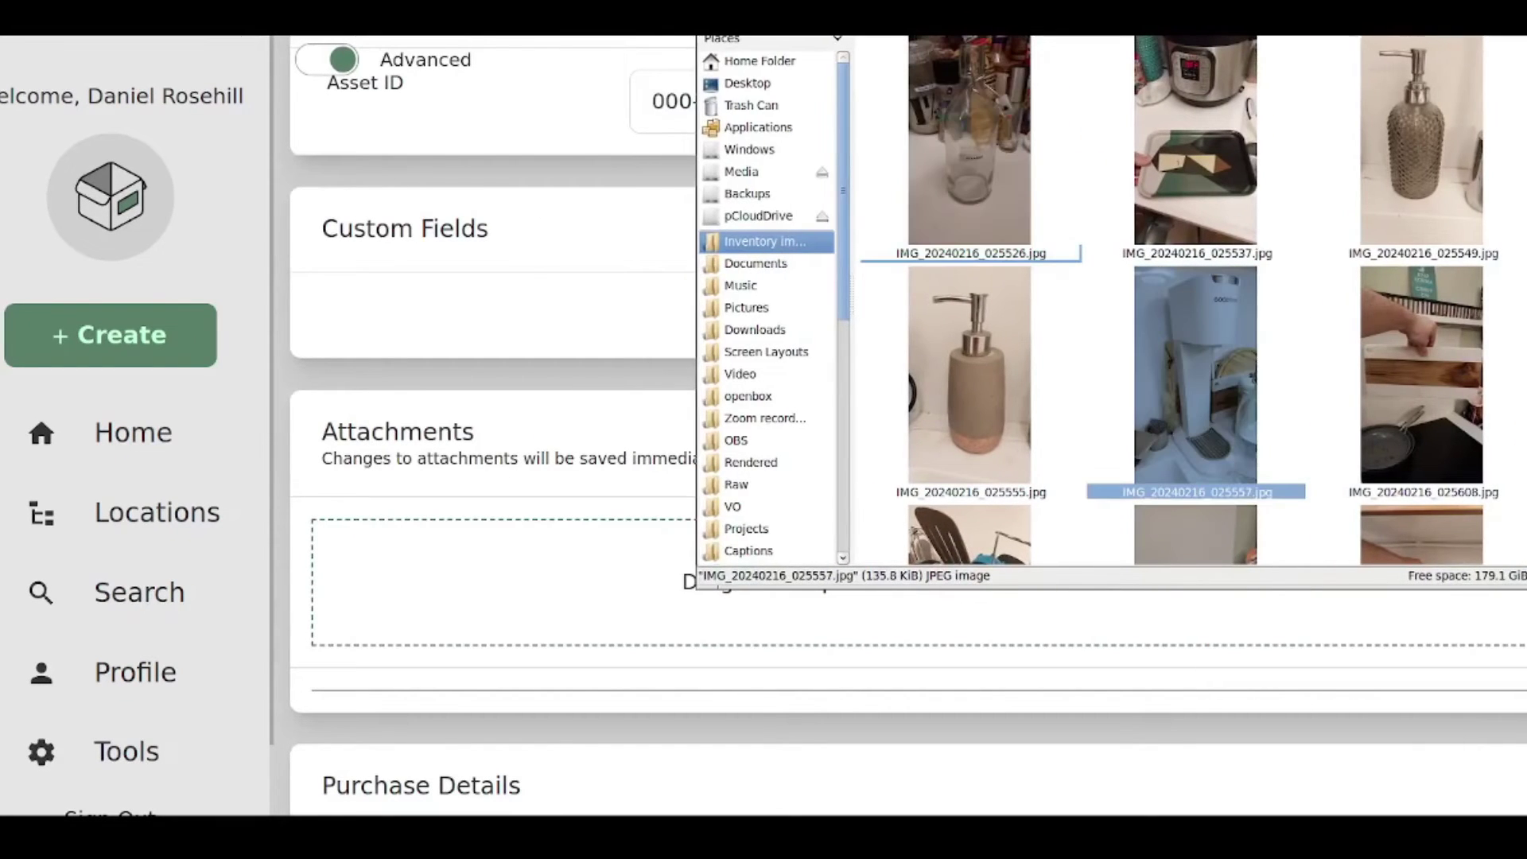
left_click_drag(1196, 382, 457, 582)
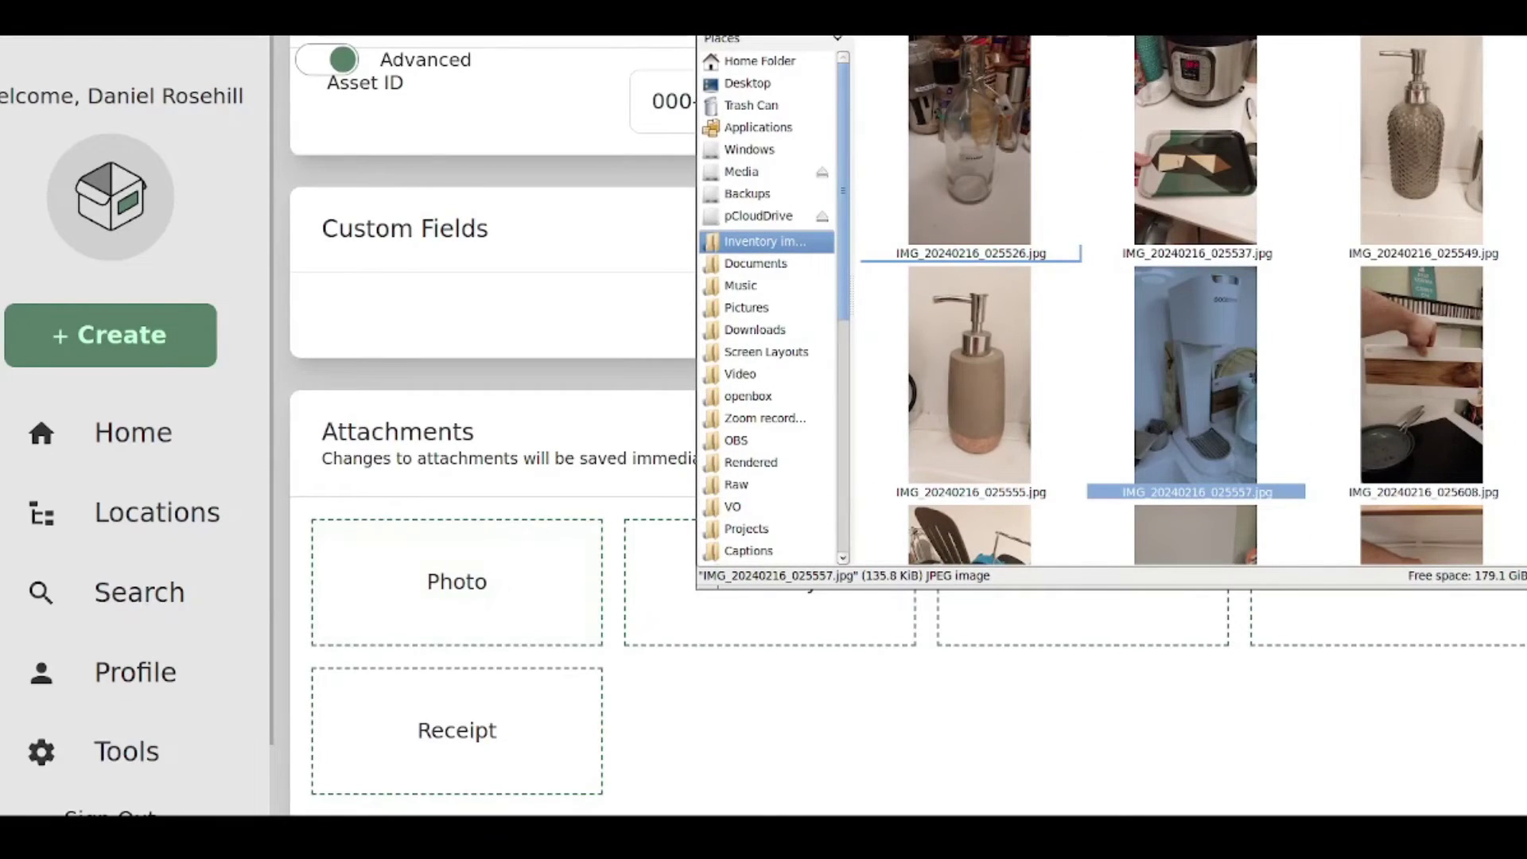
left_click_drag(1102, 4, 1526, 24)
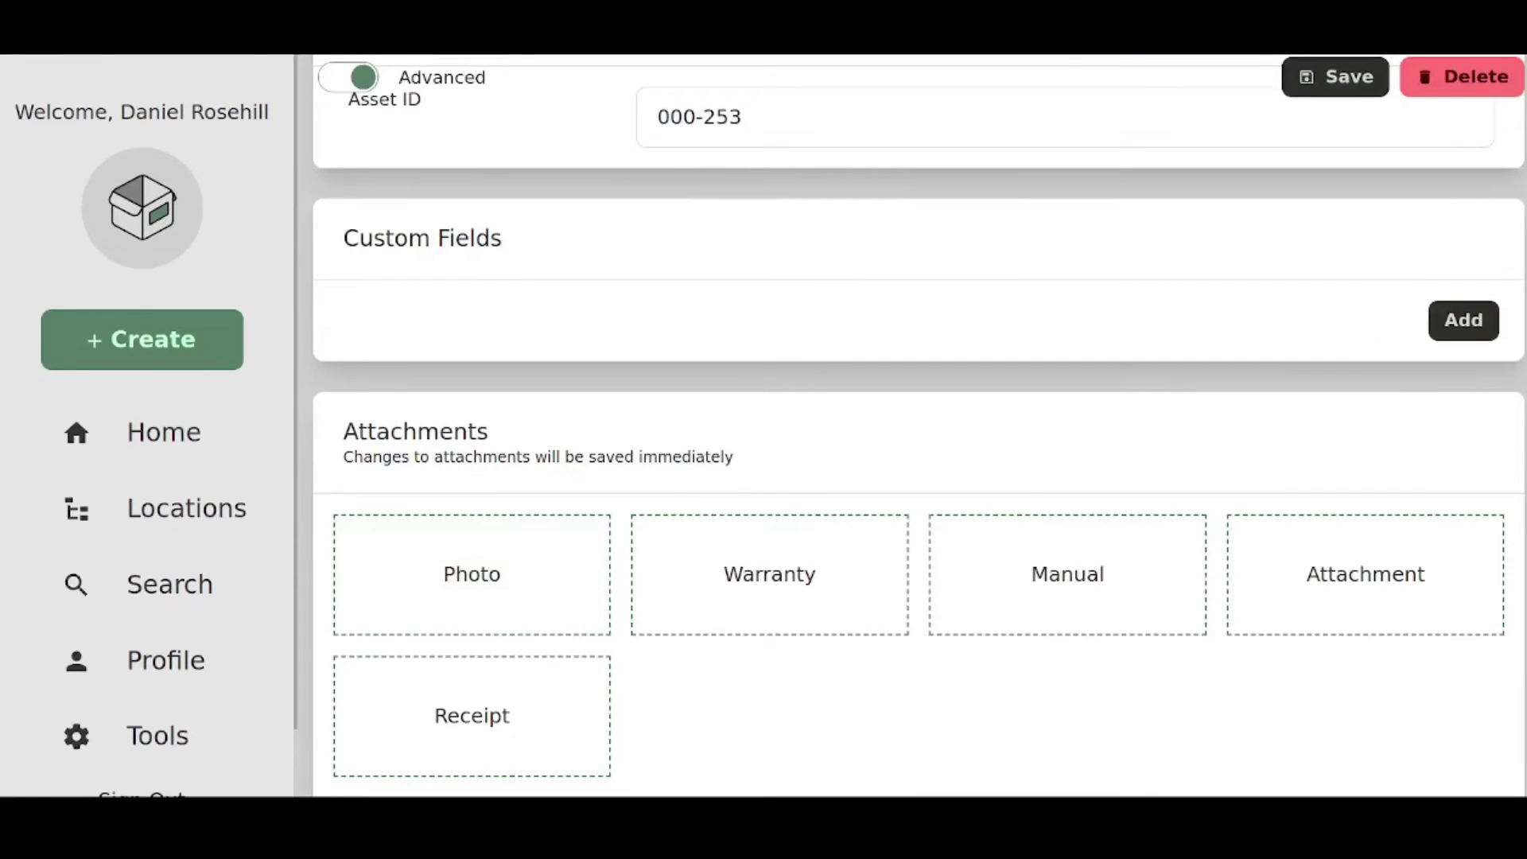
Step: Reload the edit page, attach IMG_20240216_025557.jpg as the Photo again, and save
key("F5")
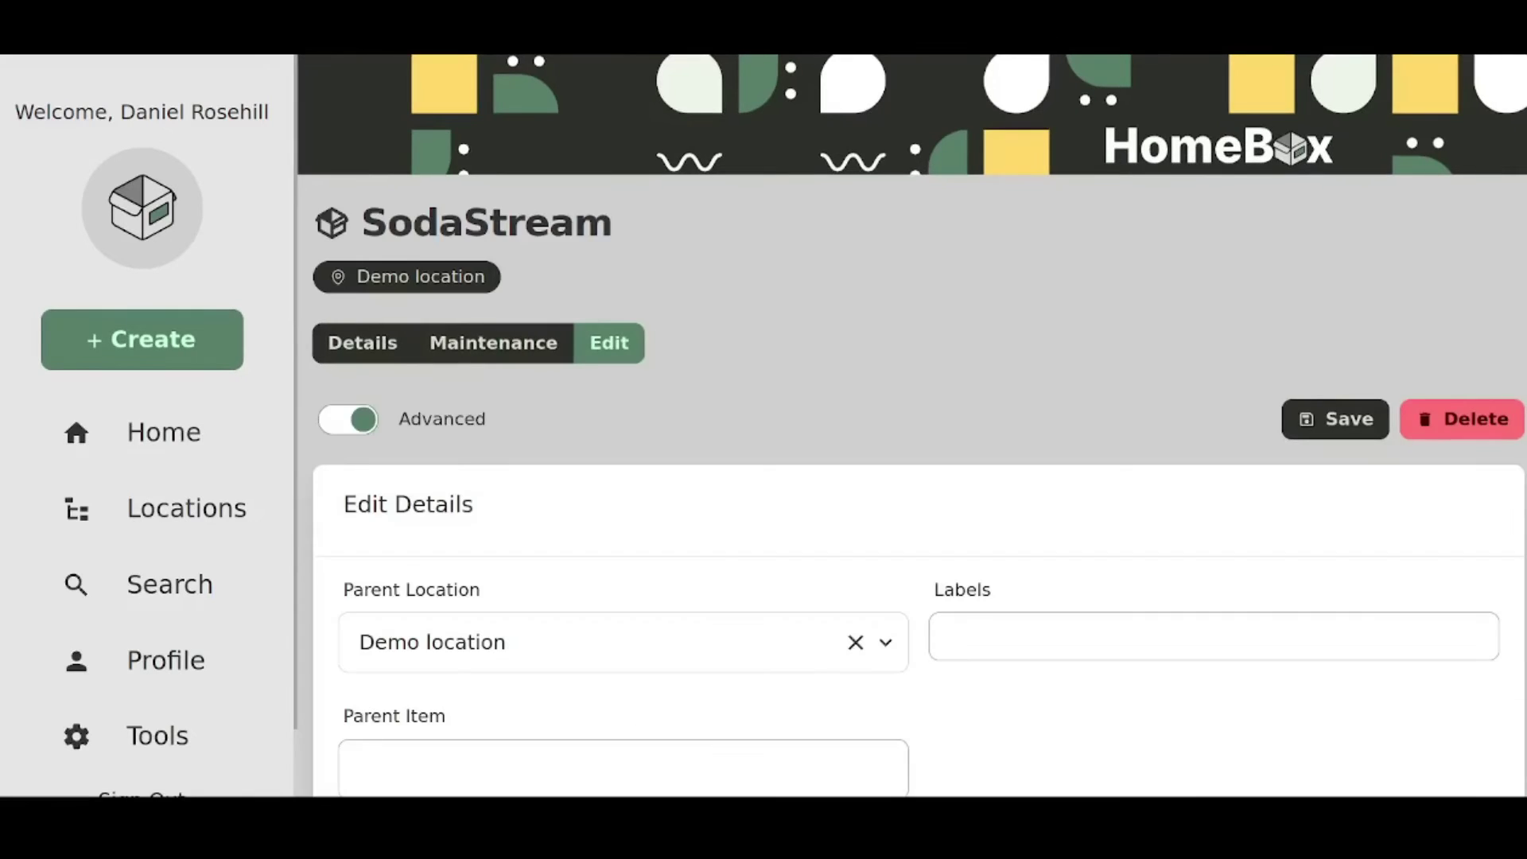
scroll(915, 430, "down", 15)
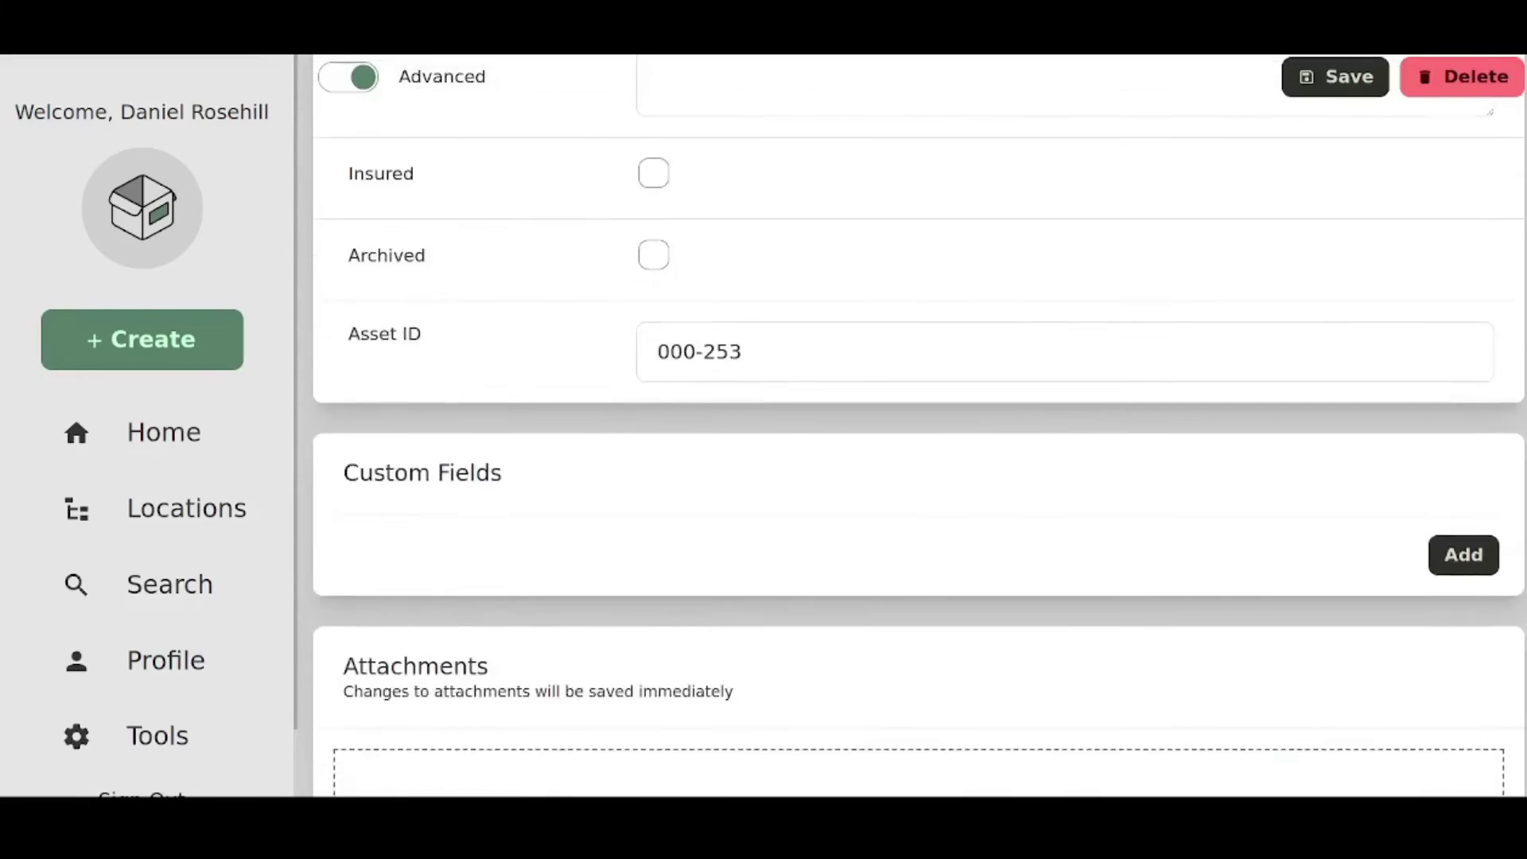
scroll(914, 430, "down", 3)
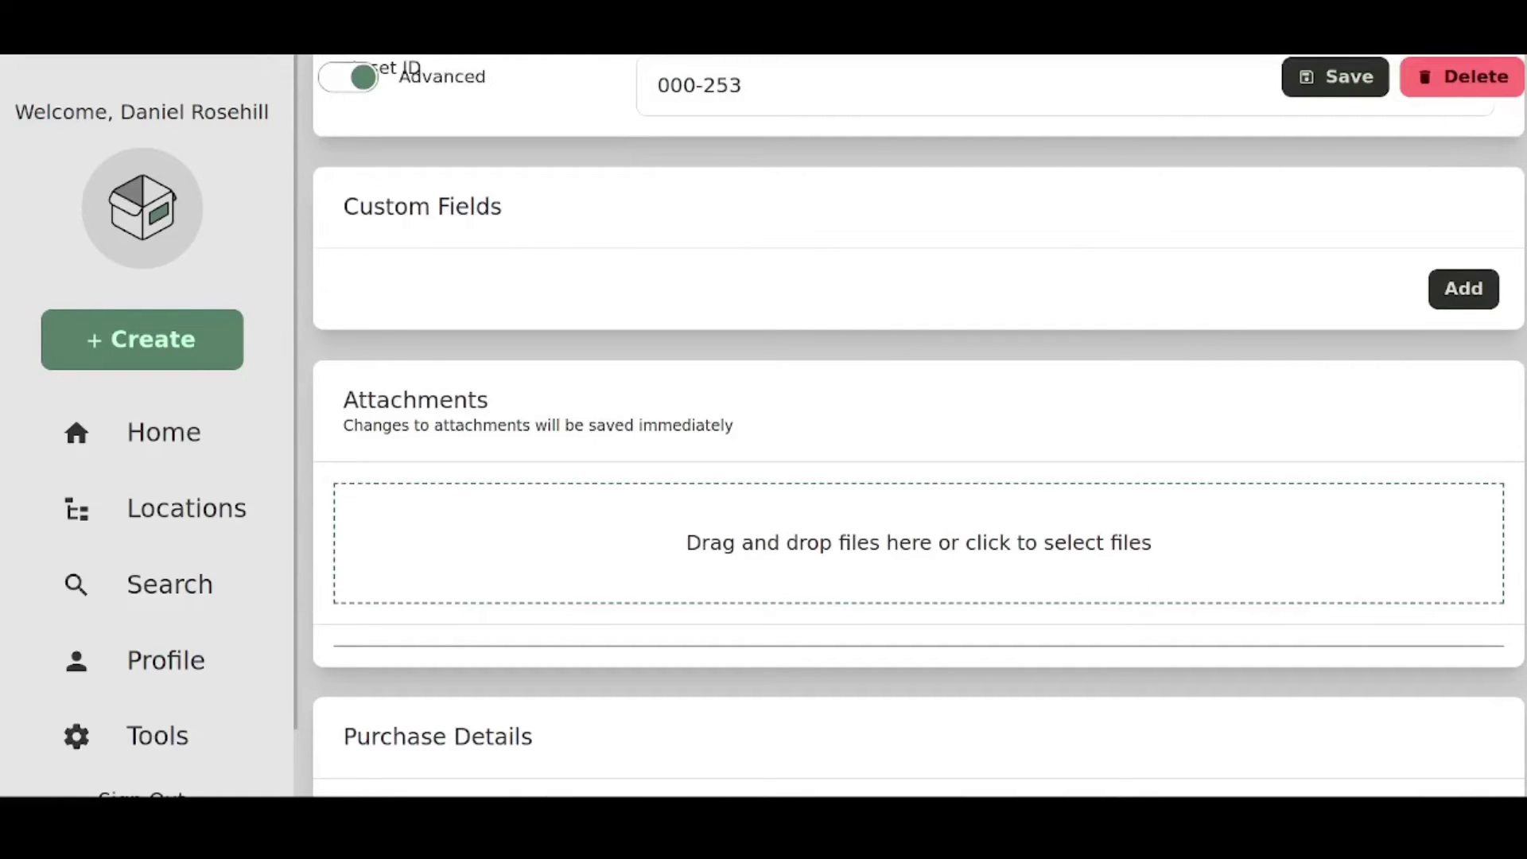
left_click_drag(918, 716, 472, 542)
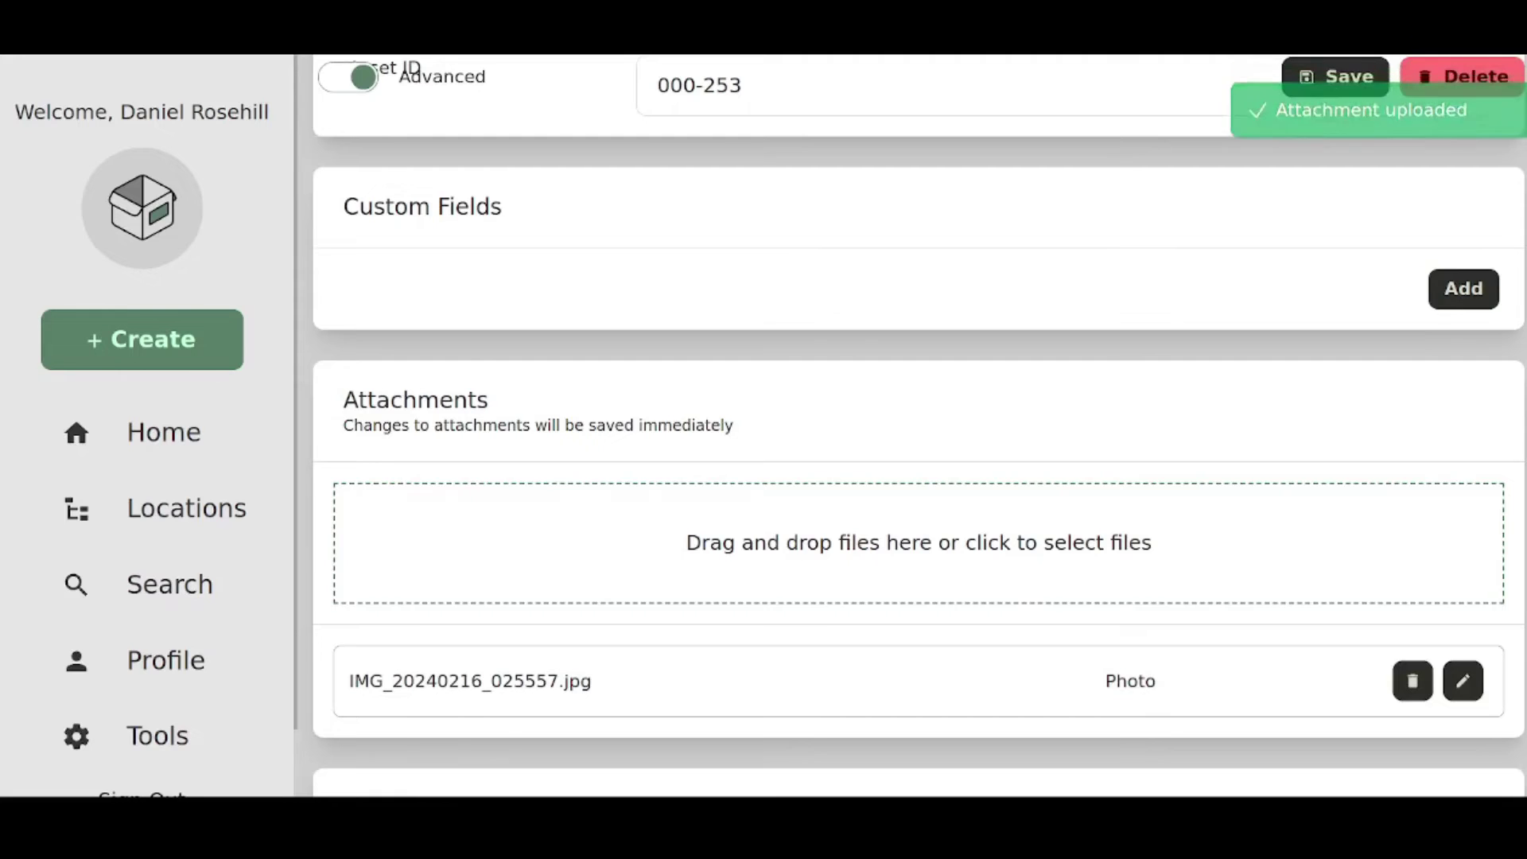
left_click(1336, 78)
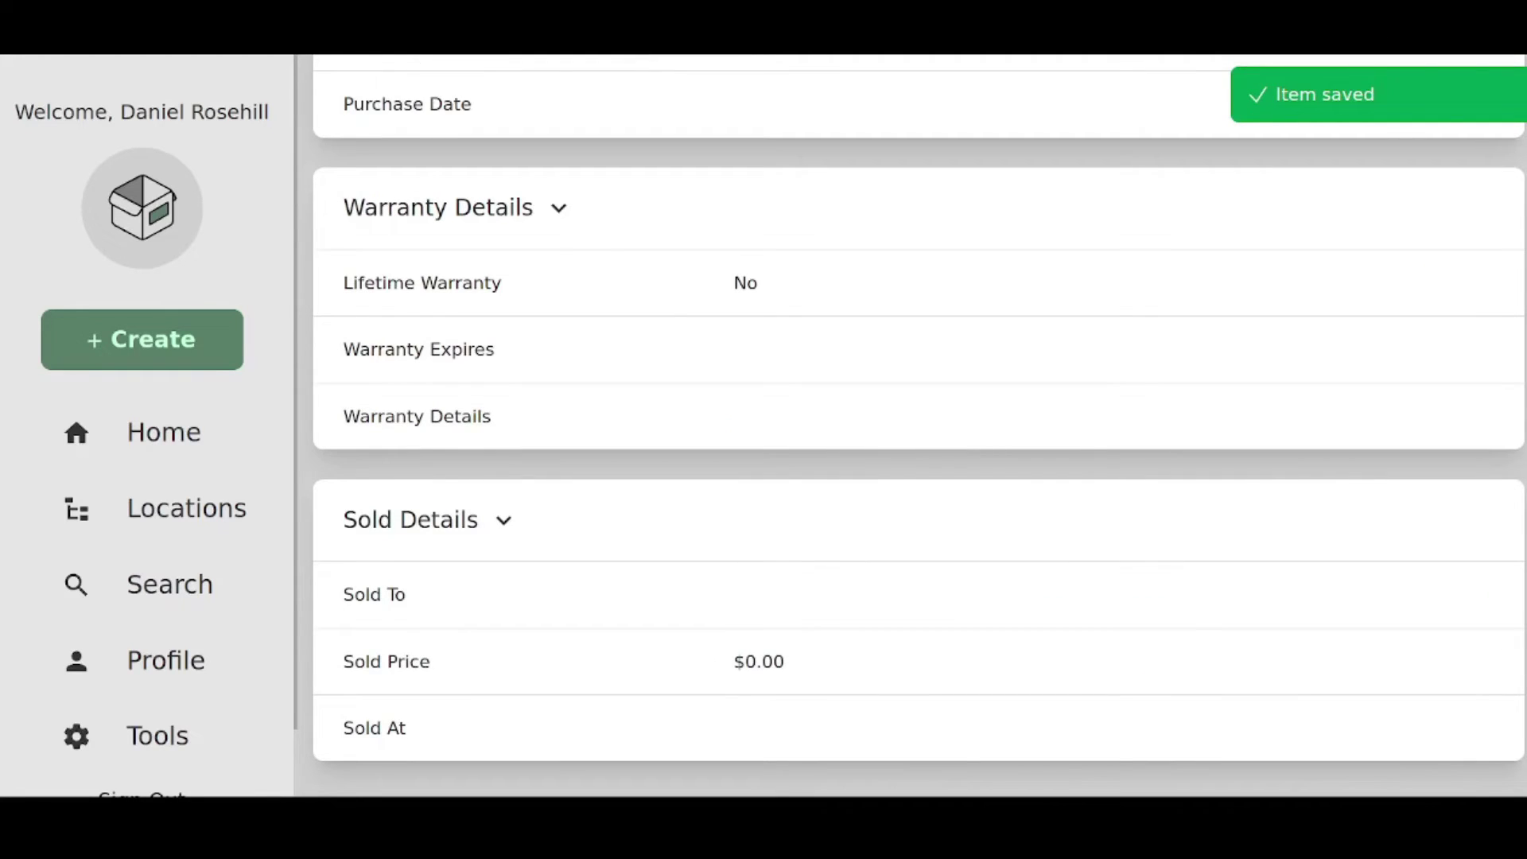
Step: Open the SodaStream photo thumbnail in the Photos section at full size
scroll(919, 426, "up", 20)
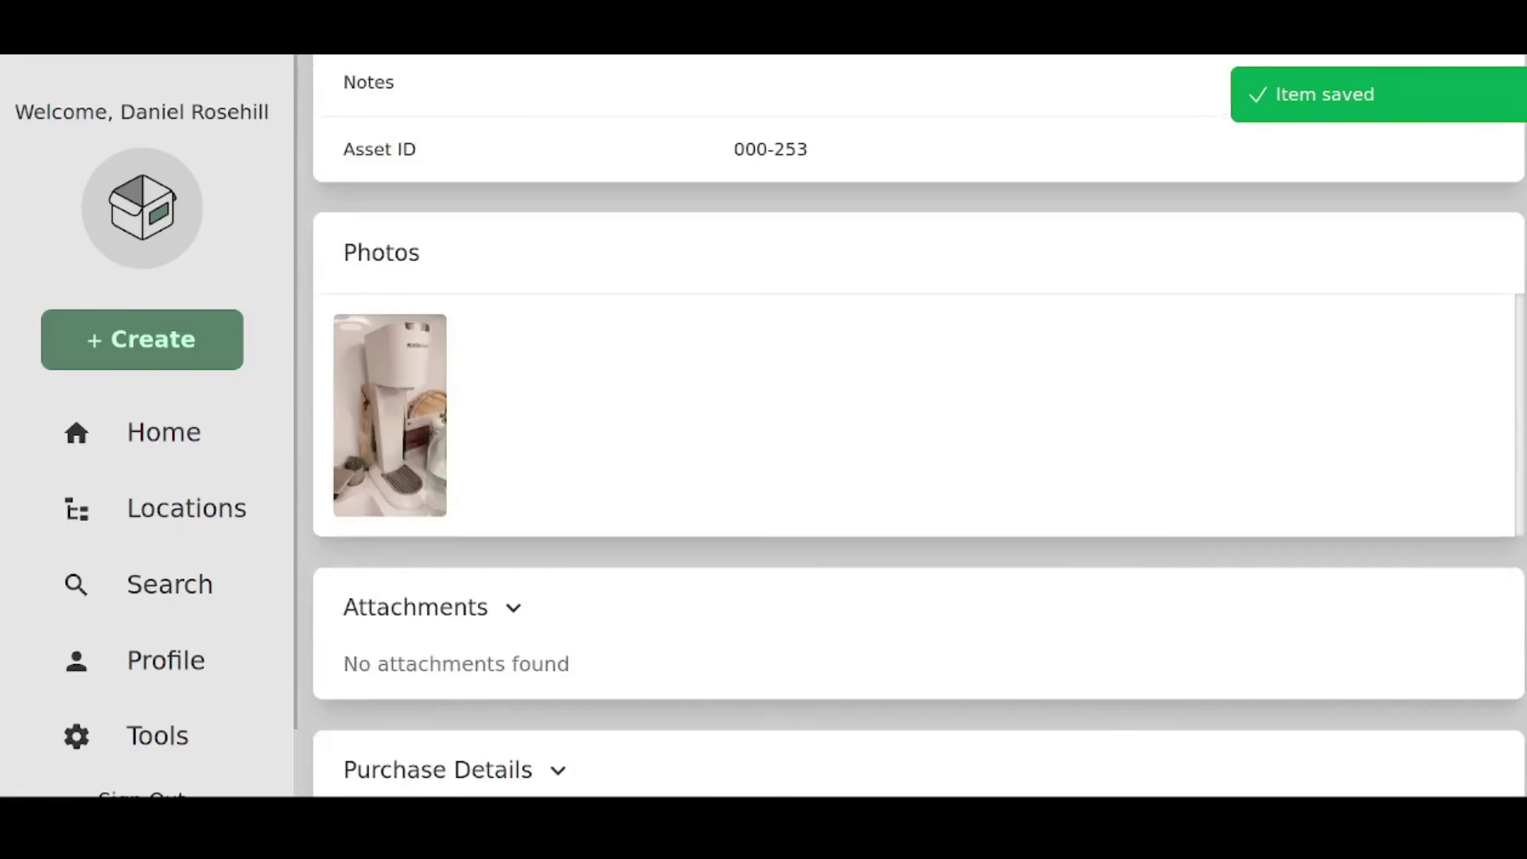
scroll(919, 426, "down", 6)
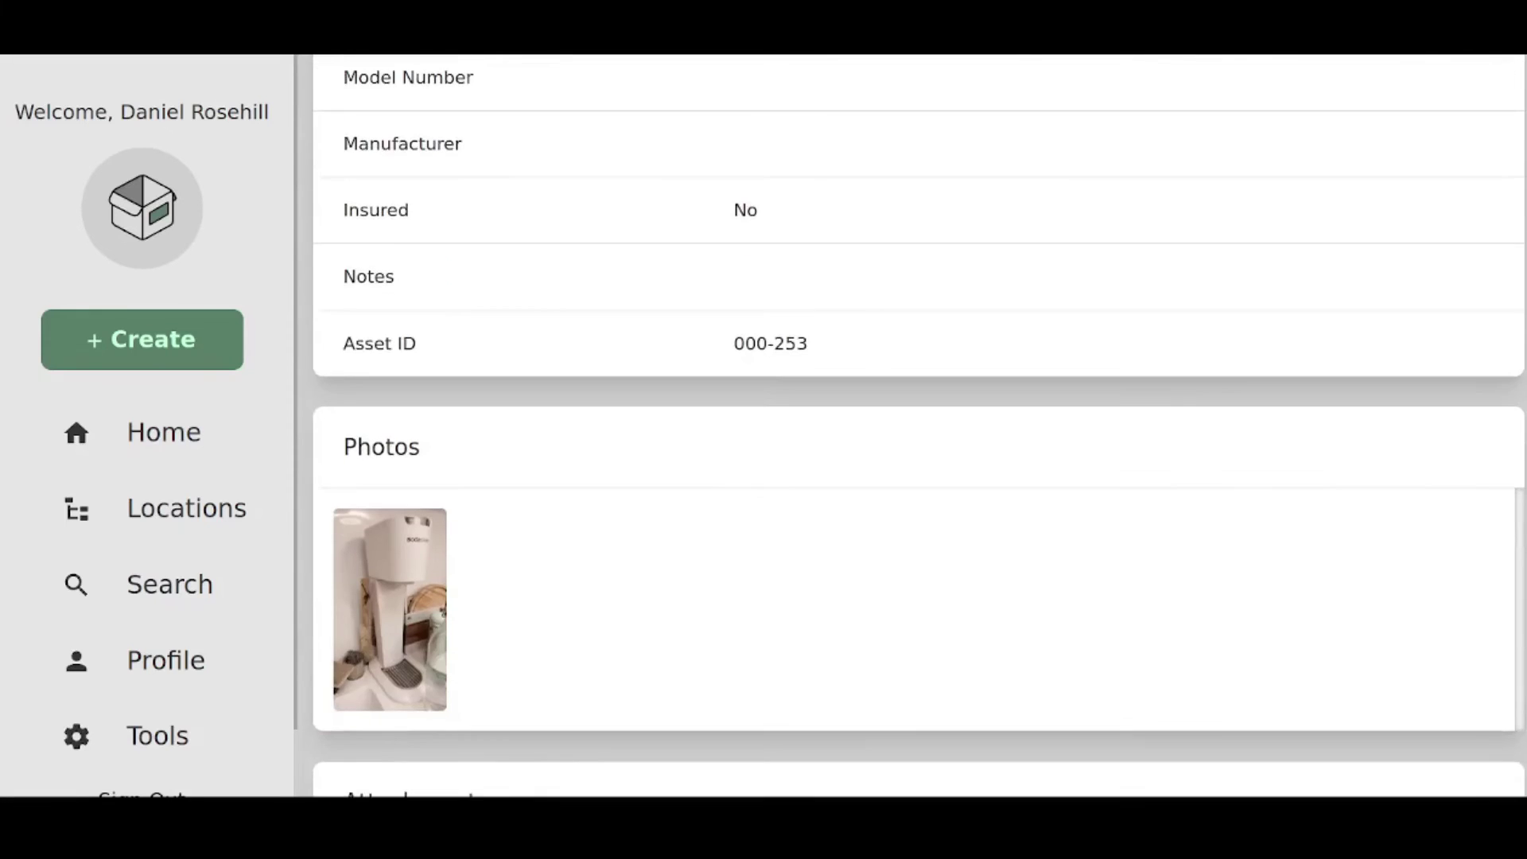
left_click(389, 415)
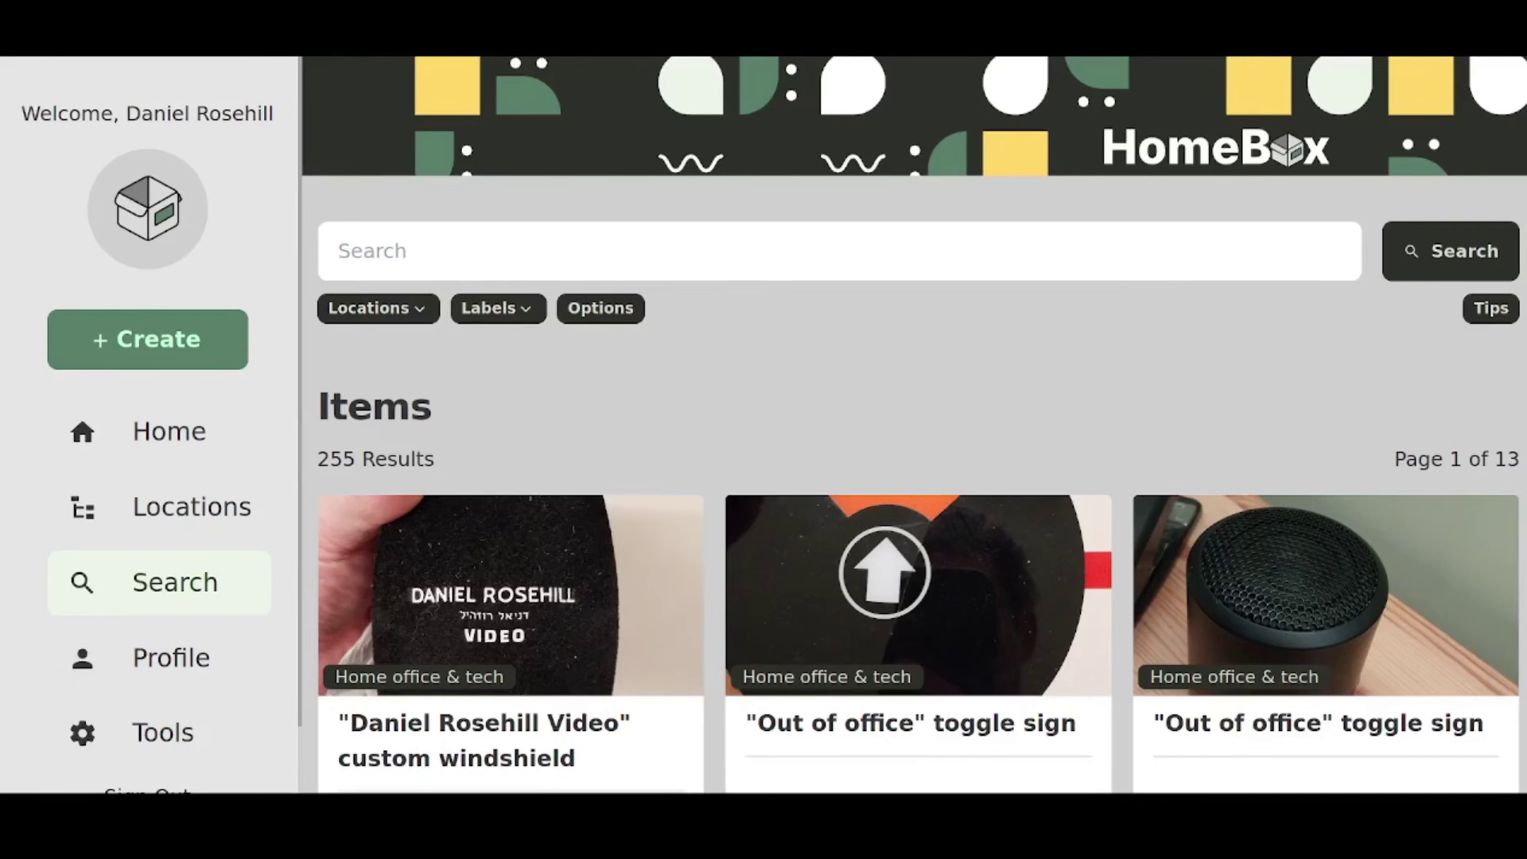
Step: Search for 'sodas', open the single SodaStream result, then return to the results
scroll(914, 477, "down", 3)
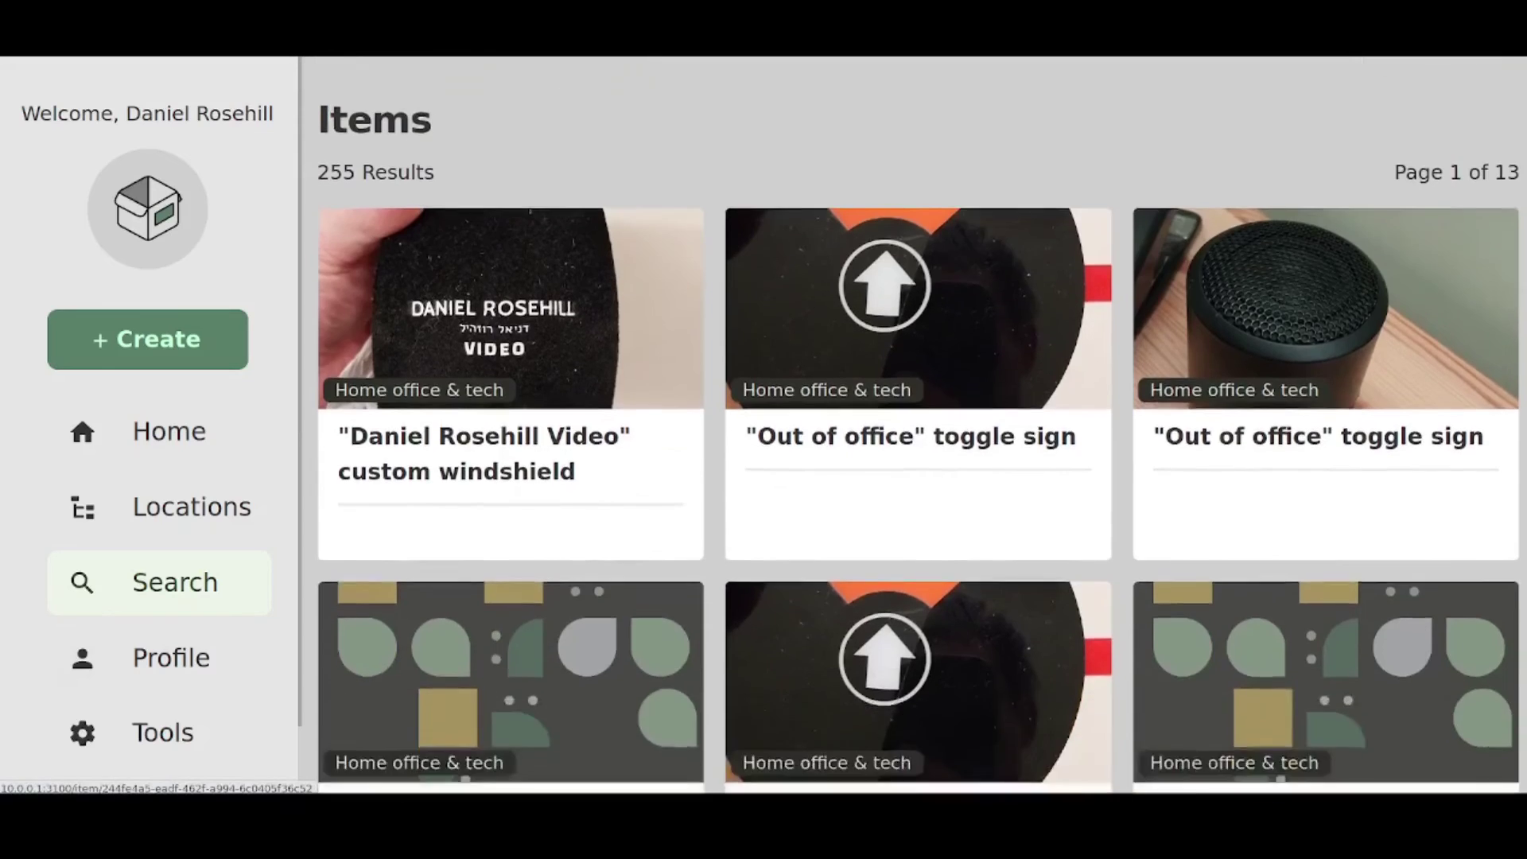
scroll(915, 477, "up", 2)
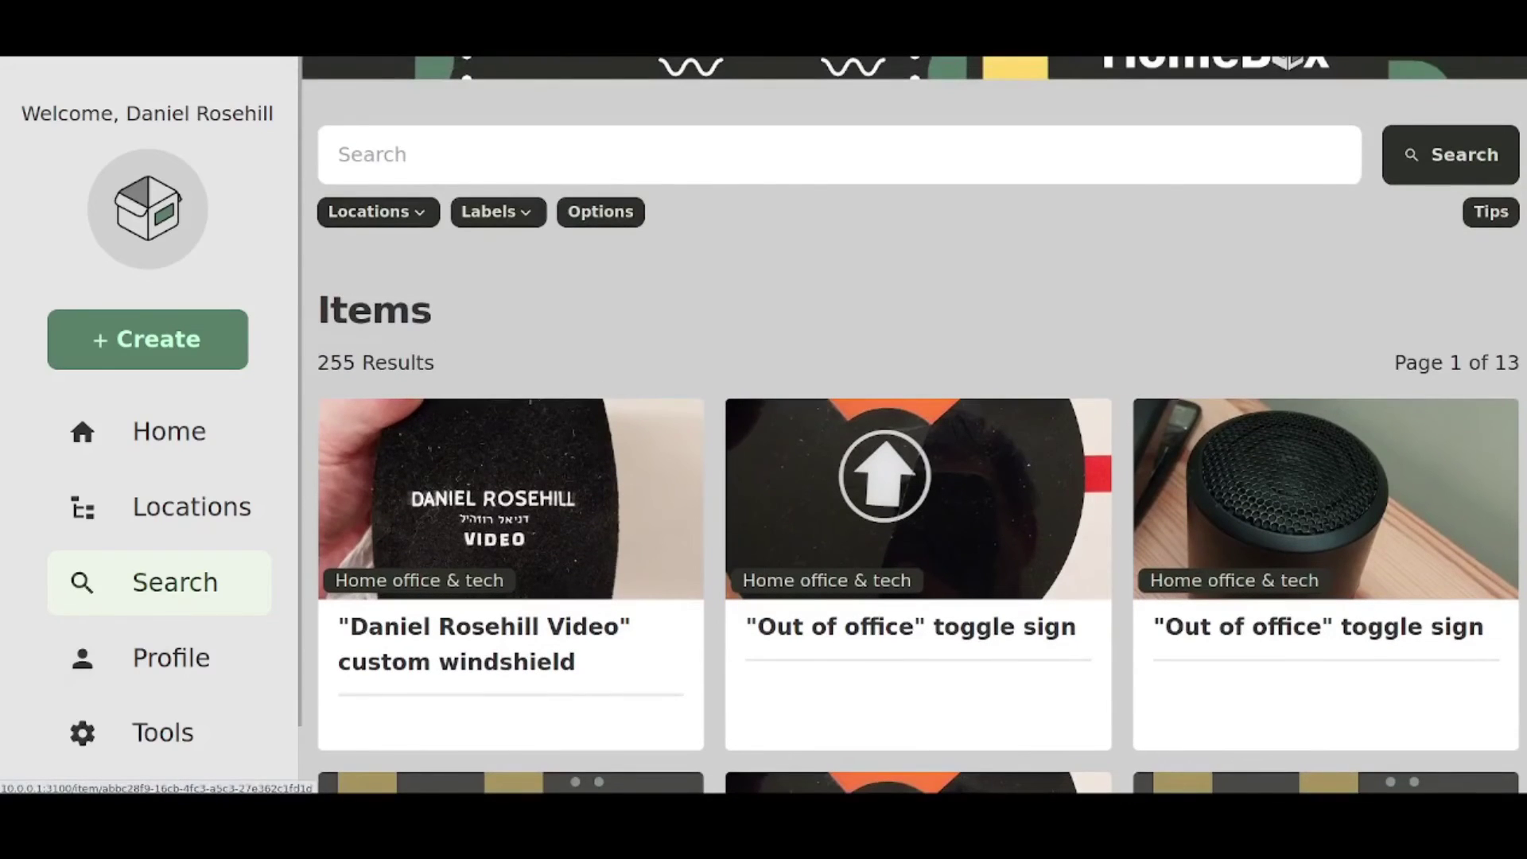
left_click(509, 154)
type("sodas")
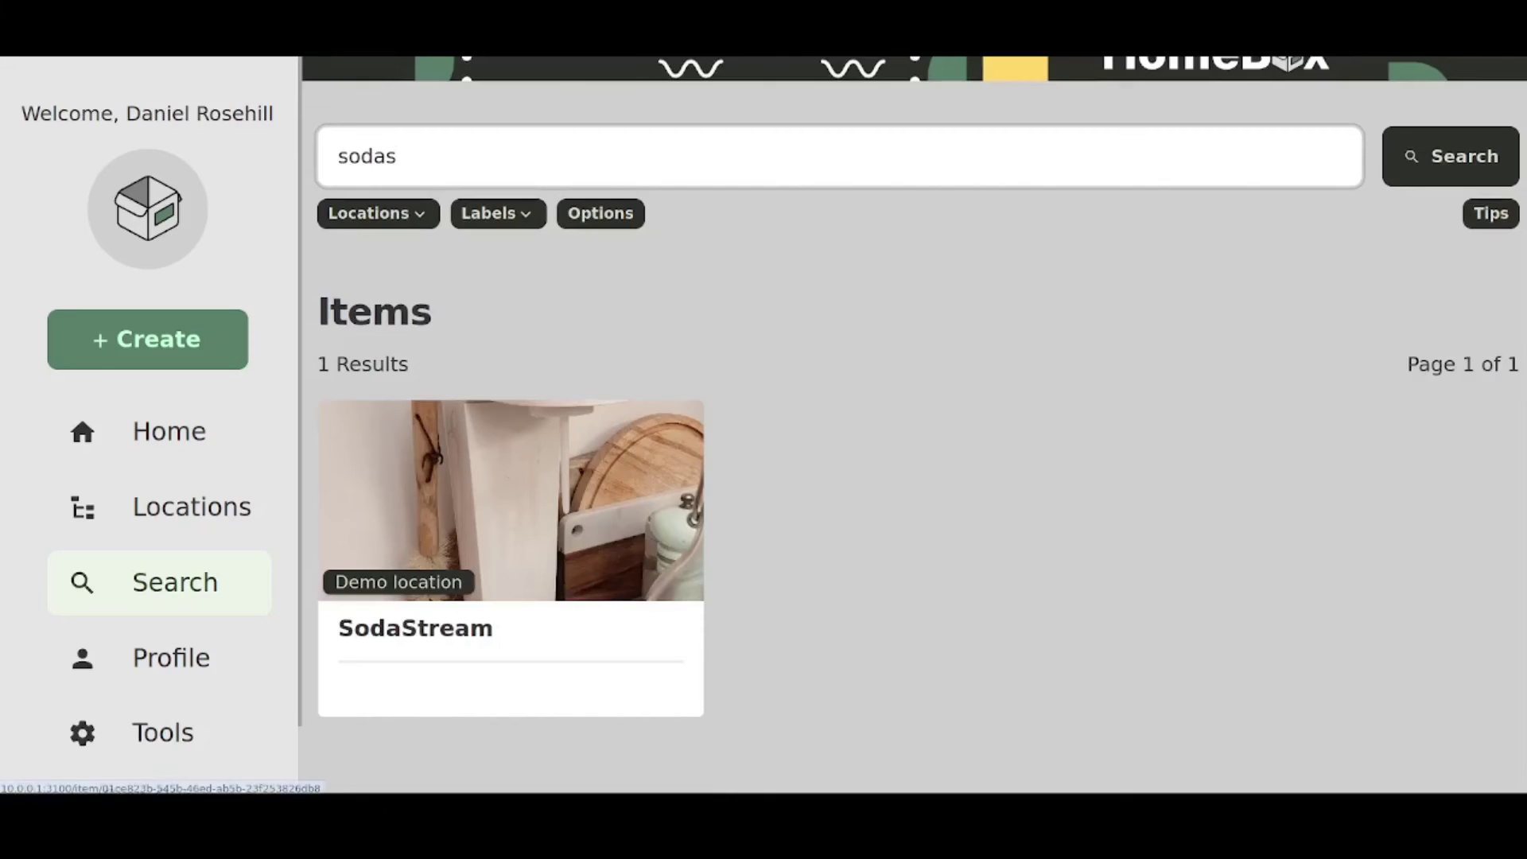
left_click(511, 541)
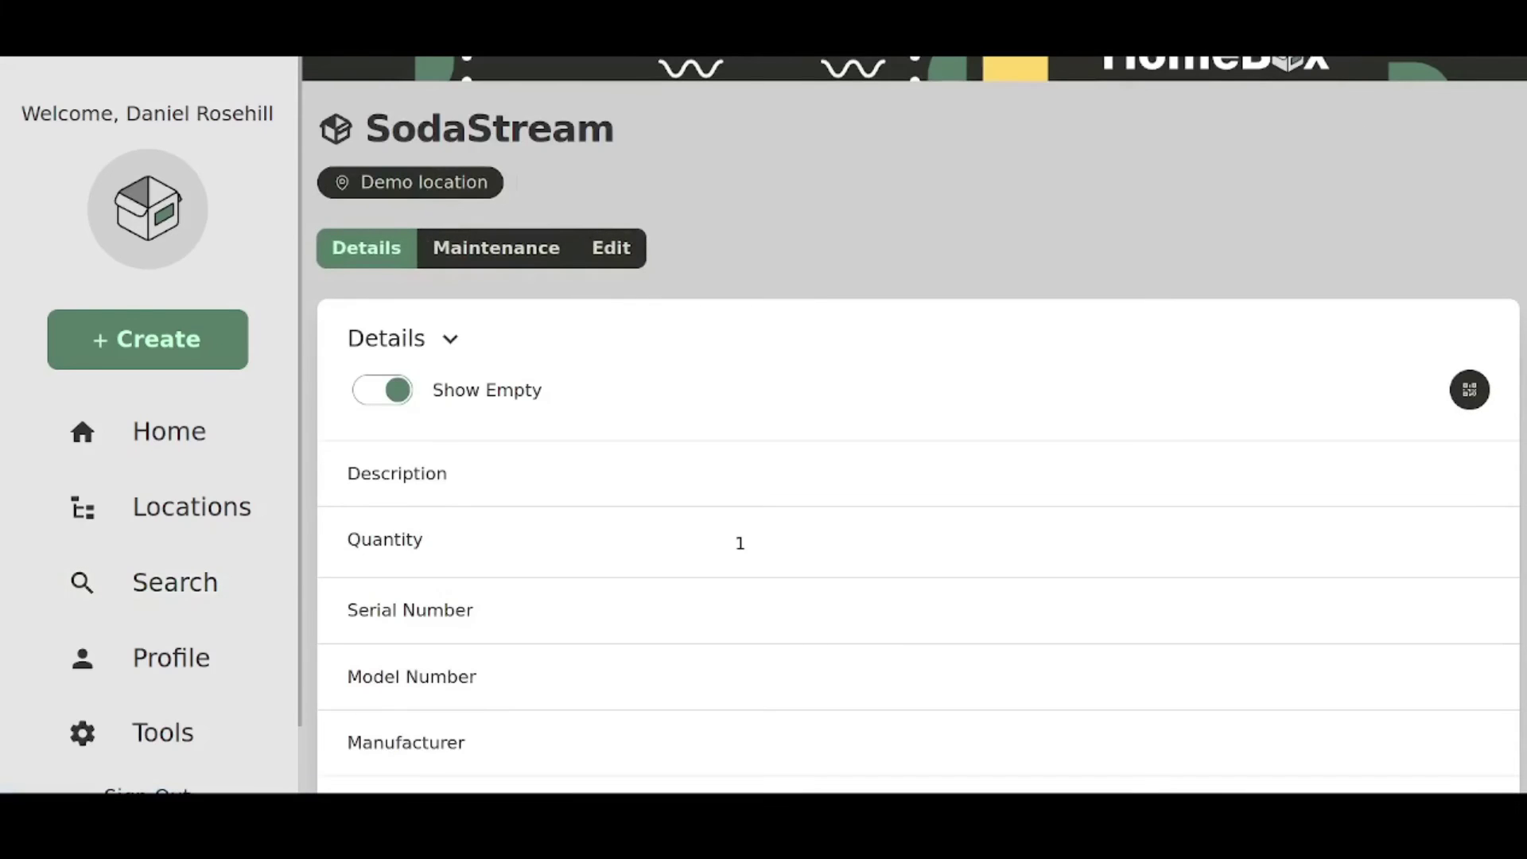
key("alt+Left")
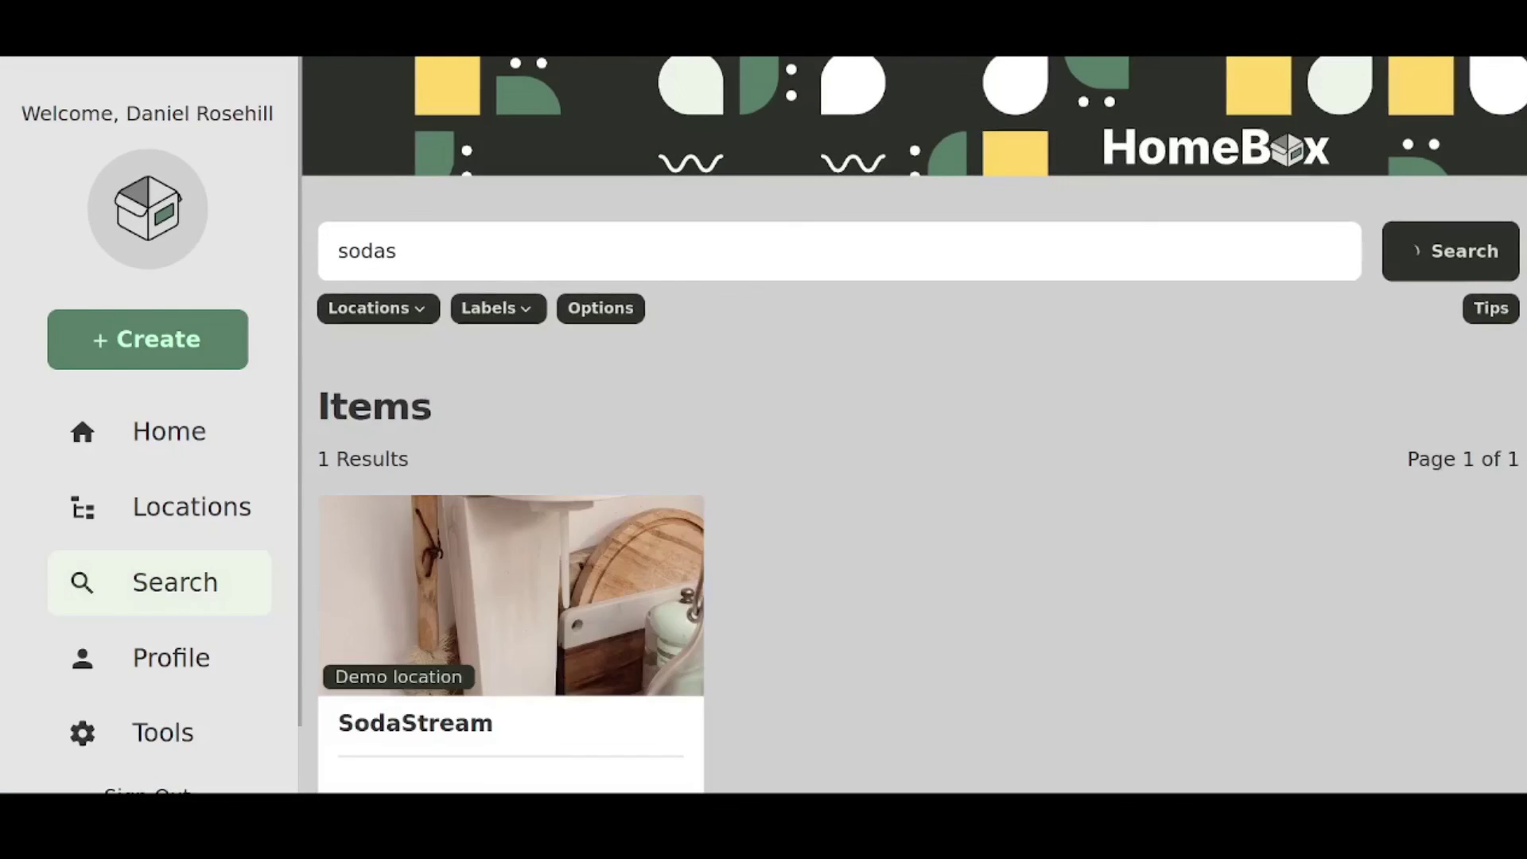